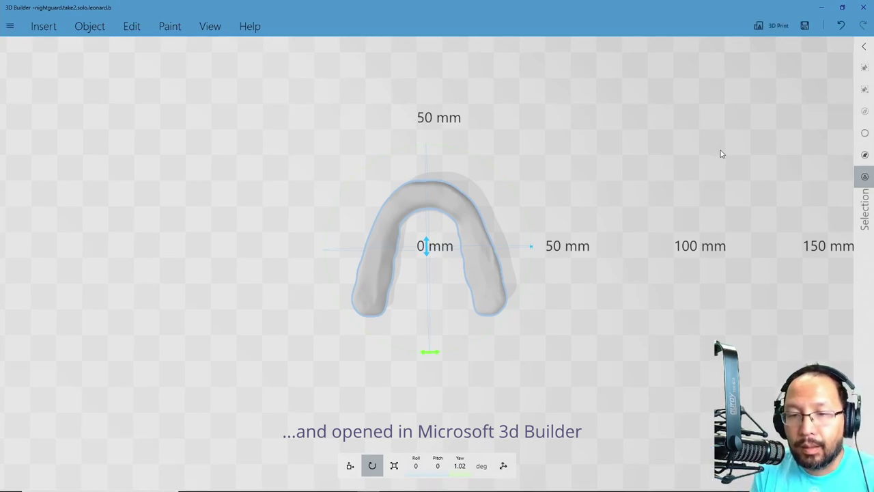
right_drag(614, 297, 544, 267)
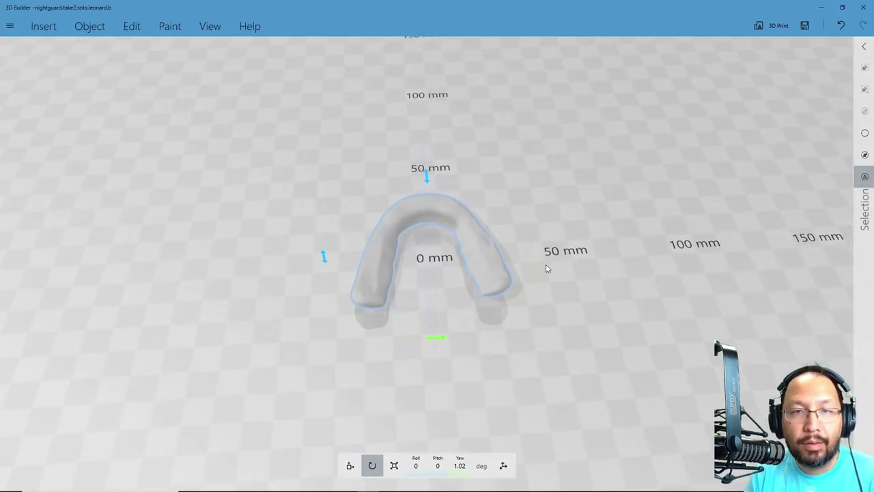
right_drag(587, 160, 599, 244)
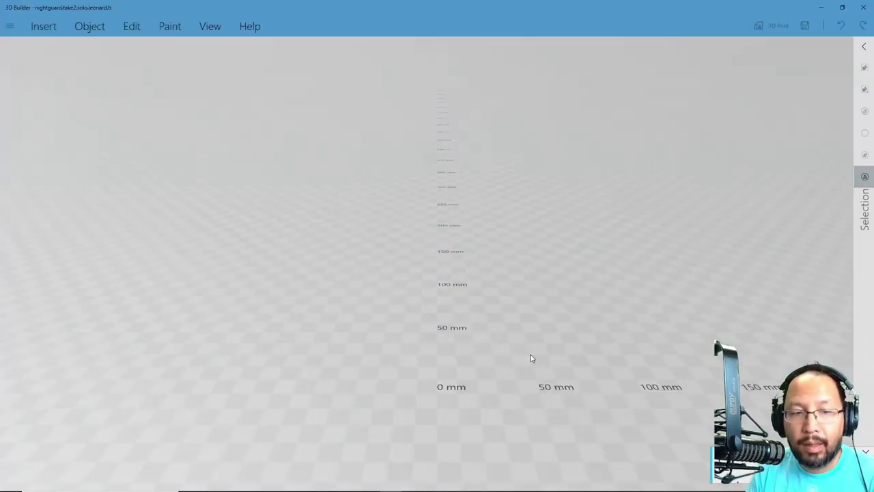
drag(597, 300, 618, 404)
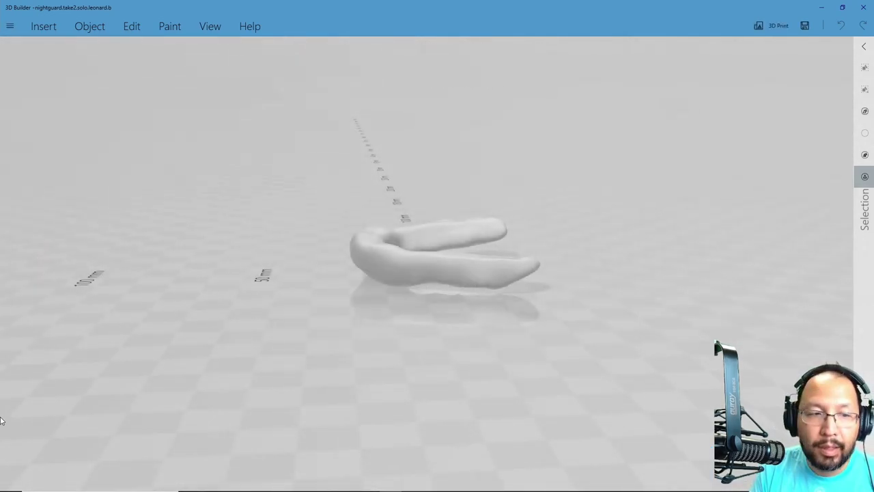
Step: Rotate the night guard to a roll of -135 degrees so it stands tilted with its front edge down
click(479, 270)
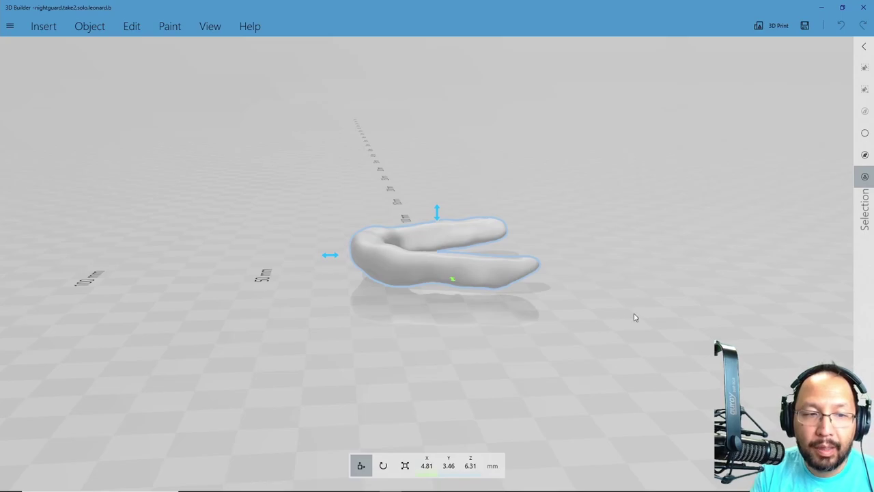
drag(630, 316, 578, 301)
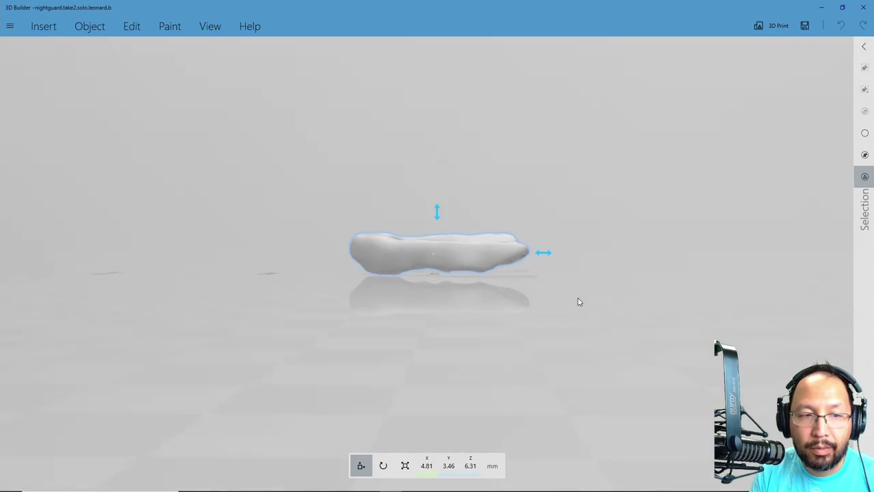
click(383, 466)
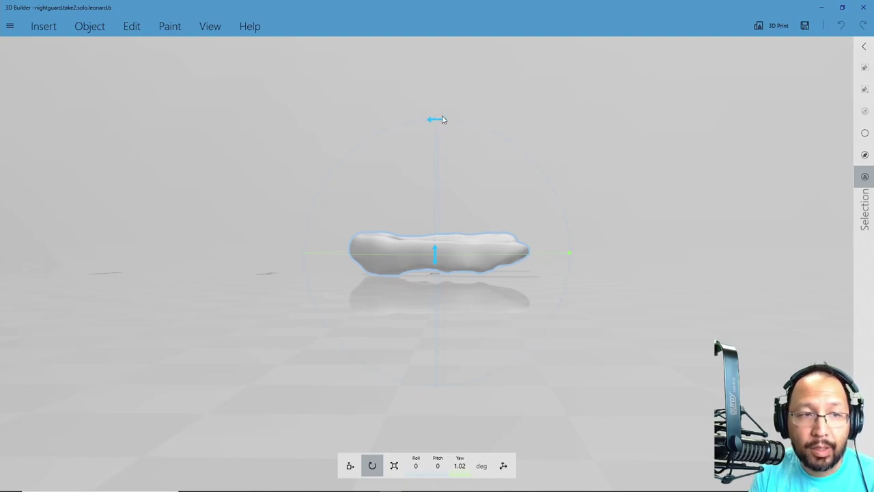
drag(442, 120, 406, 316)
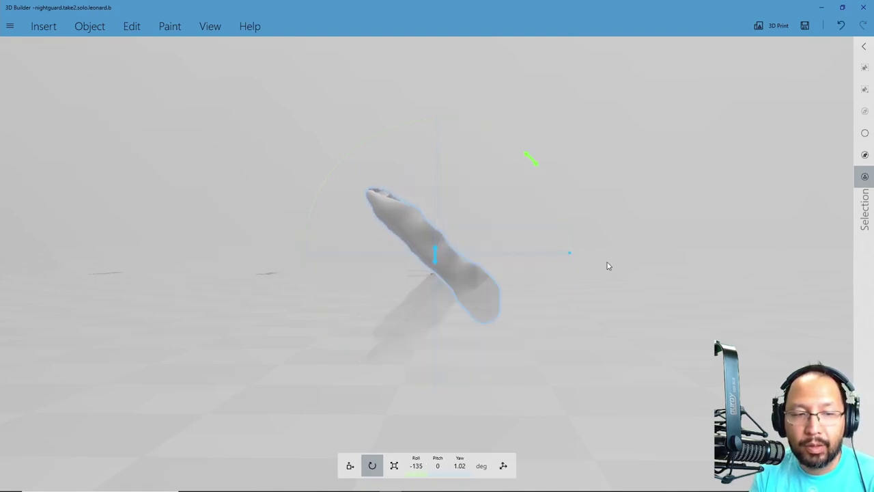
Step: Raise the tilted night guard above the build plate and set its Z position to 25.5 mm
mouse_move(608, 265)
right_down()
mouse_move(610, 257)
mouse_move(548, 293)
mouse_move(224, 292)
mouse_move(2, 234)
mouse_move(1, 259)
mouse_move(416, 277)
mouse_move(593, 258)
right_up()
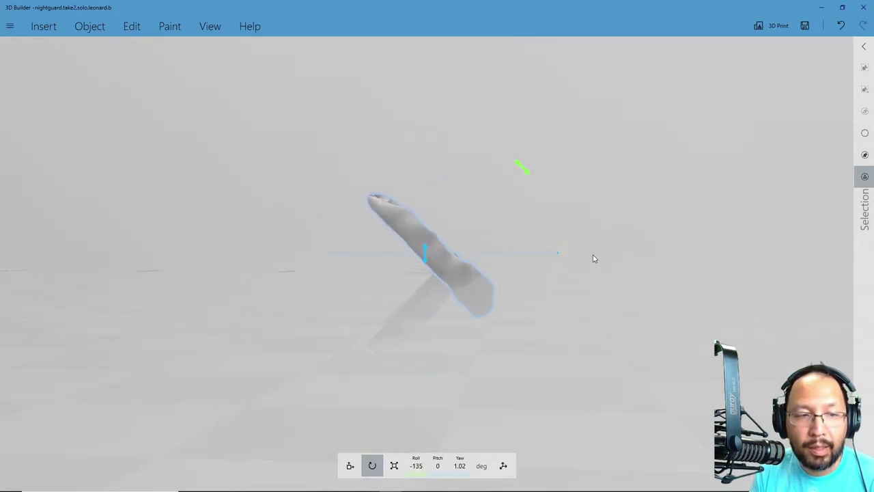
click(349, 467)
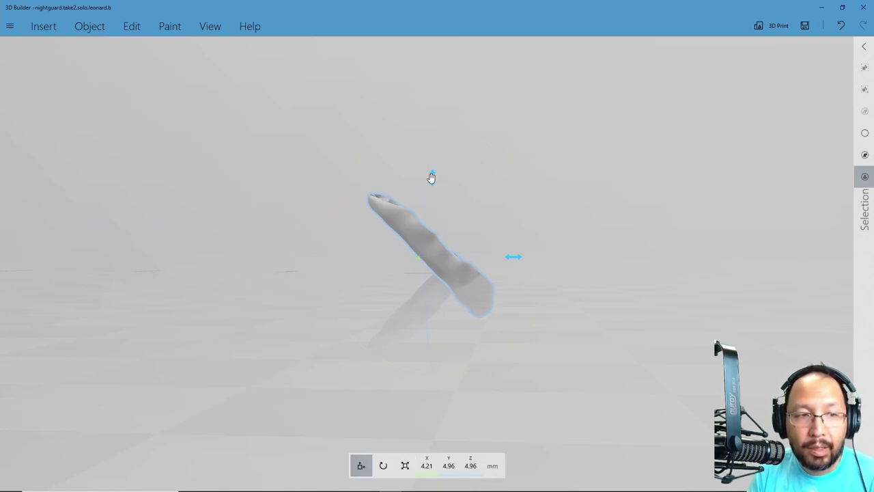
drag(430, 177, 433, 138)
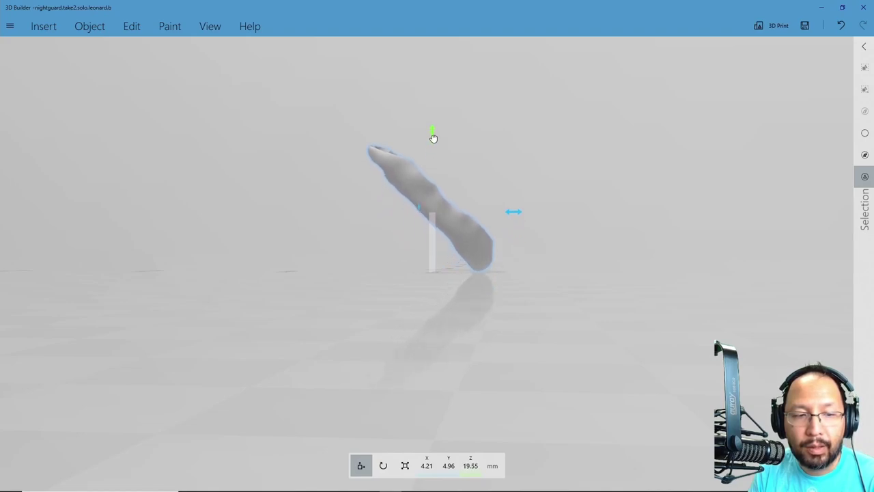
drag(433, 138, 432, 136)
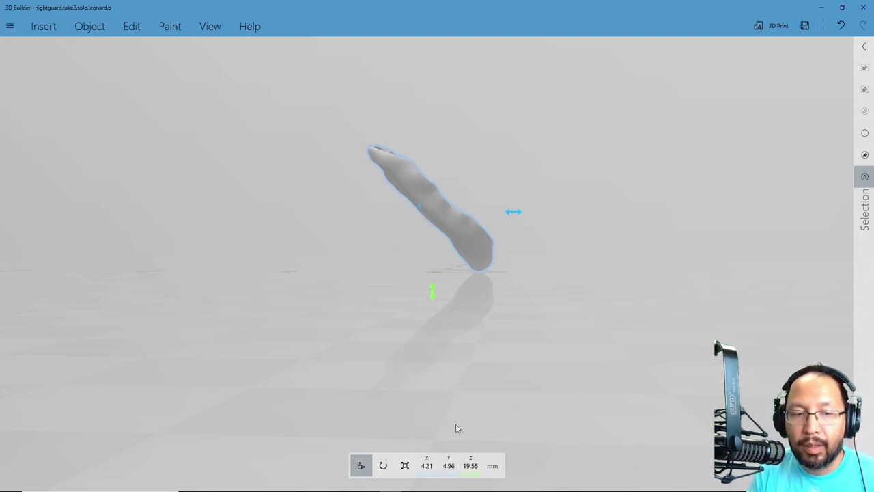
click(472, 467)
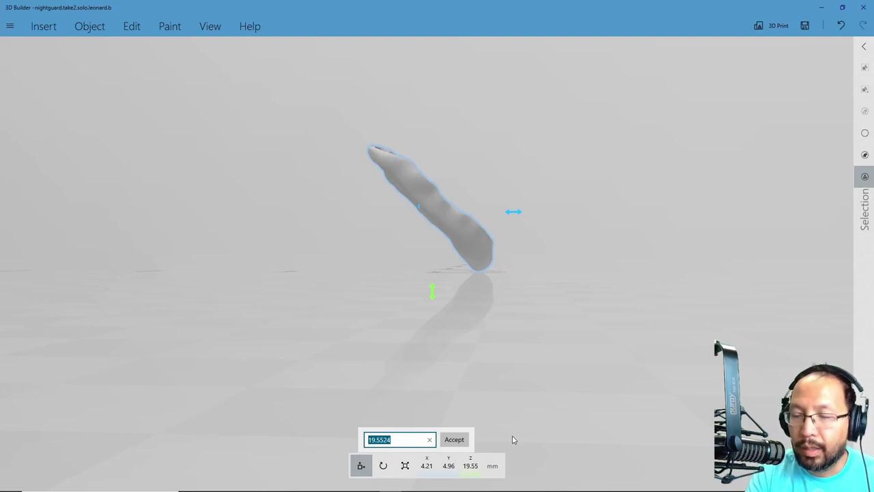
text(2)
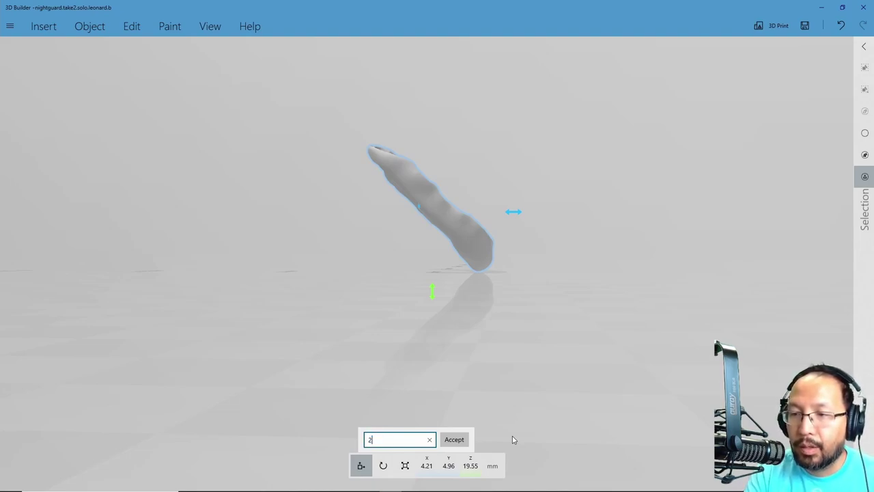
text(5.5)
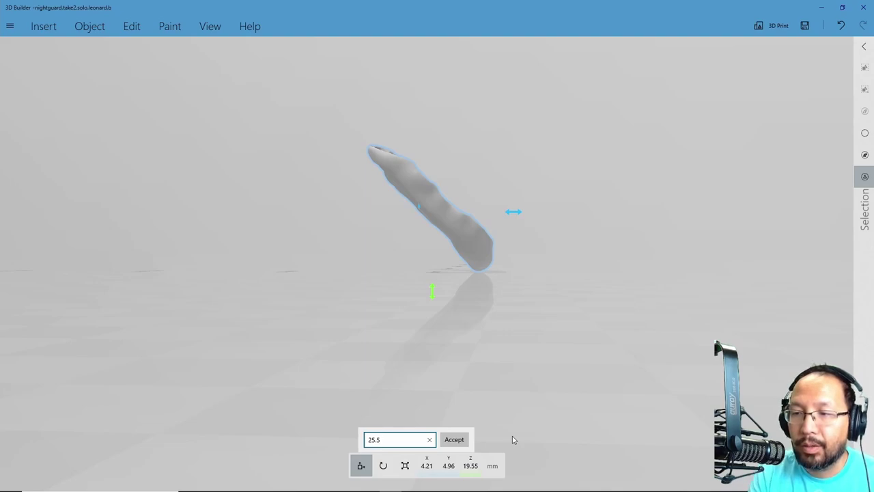
click(453, 439)
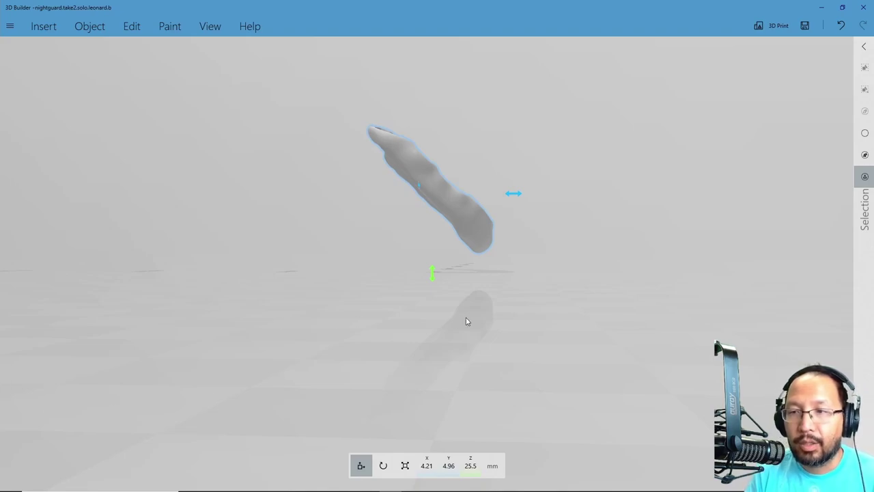
Step: Load the perforated support base with conical pins into the scene and import it in millimetres
drag(530, 279, 426, 323)
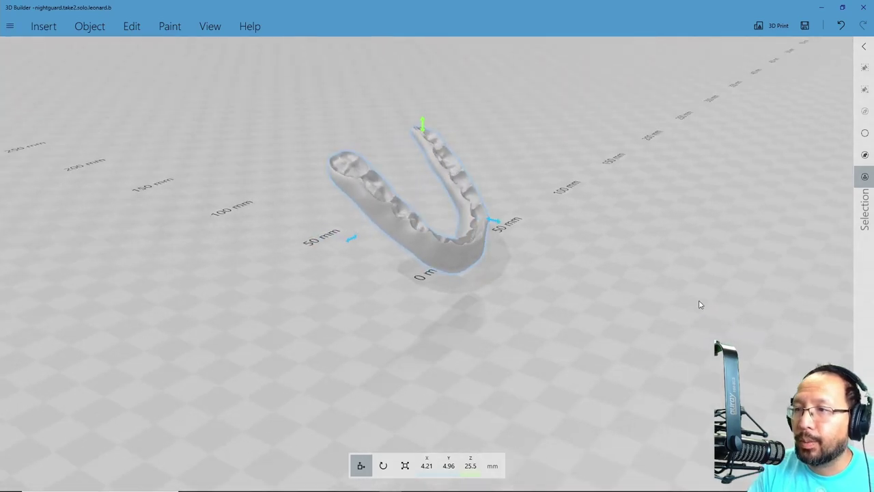
scroll(702, 301, up, 2)
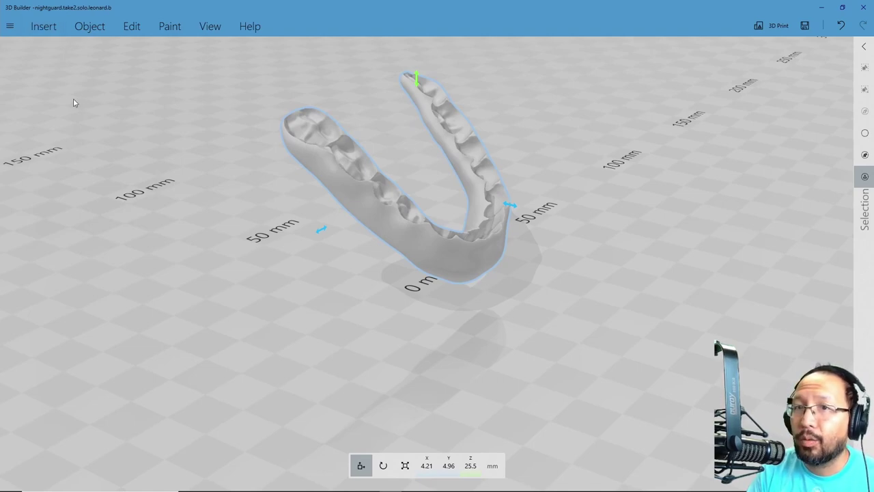
click(42, 27)
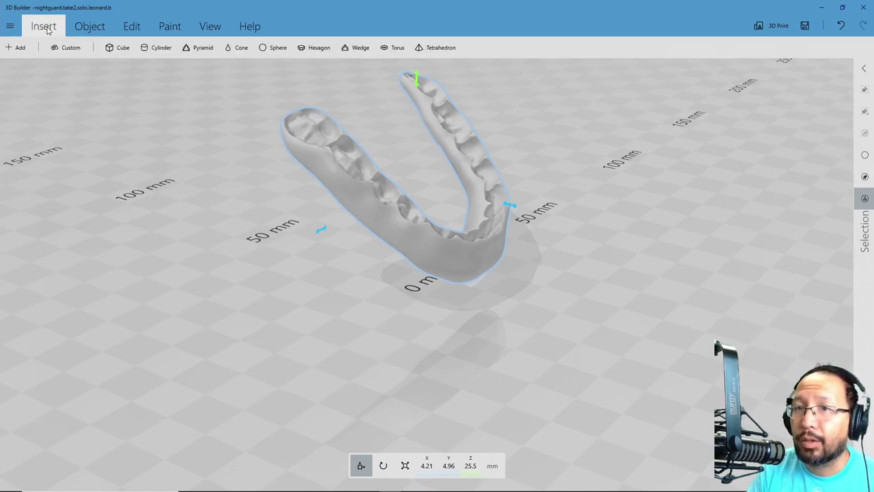
click(16, 48)
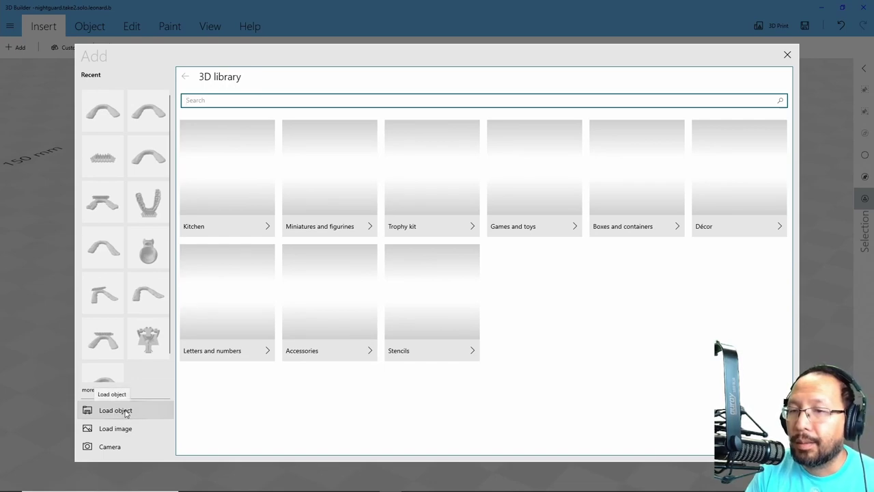
click(787, 54)
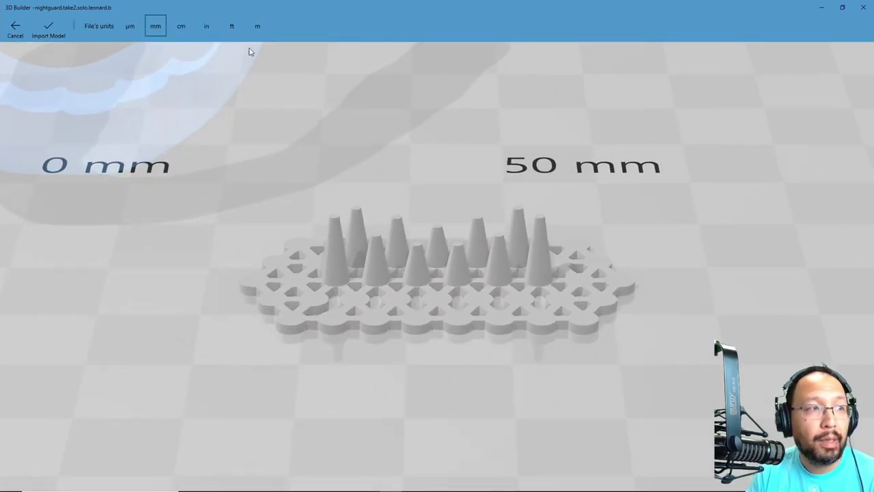
click(48, 30)
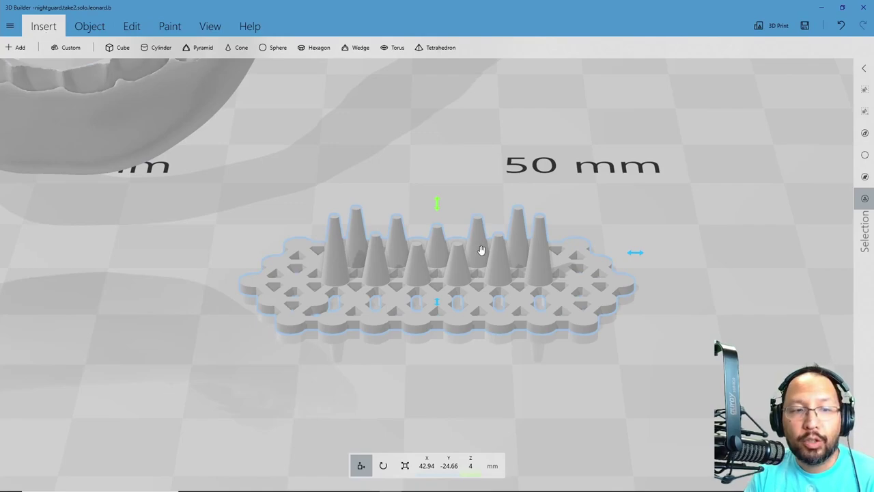
Step: Move the support base along X to 4.21 mm so it lines up with the centre of the night guard
scroll(481, 250, down, 2)
drag(383, 349, 134, 323)
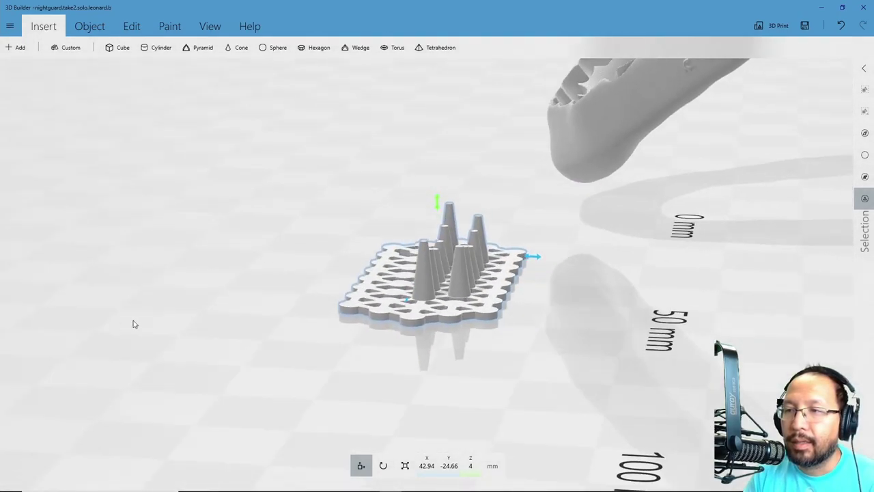
drag(400, 273, 517, 366)
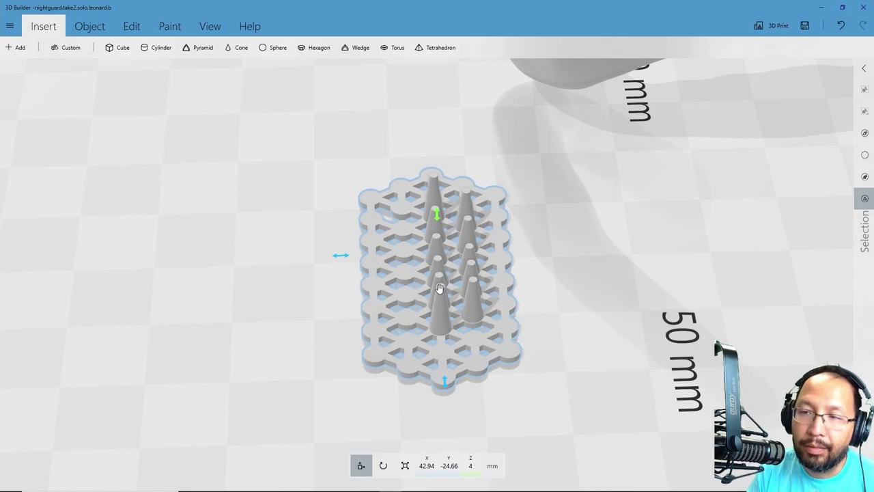
drag(333, 331, 603, 260)
scroll(601, 259, down, 2)
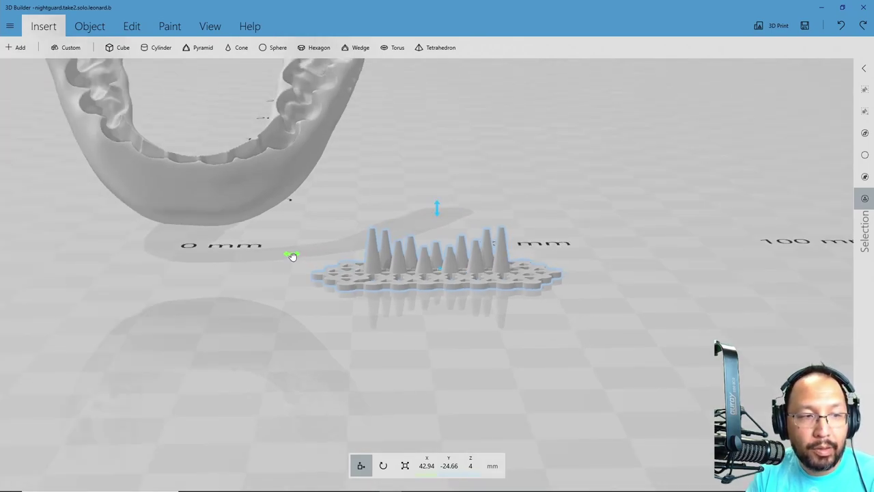
drag(293, 254, 37, 249)
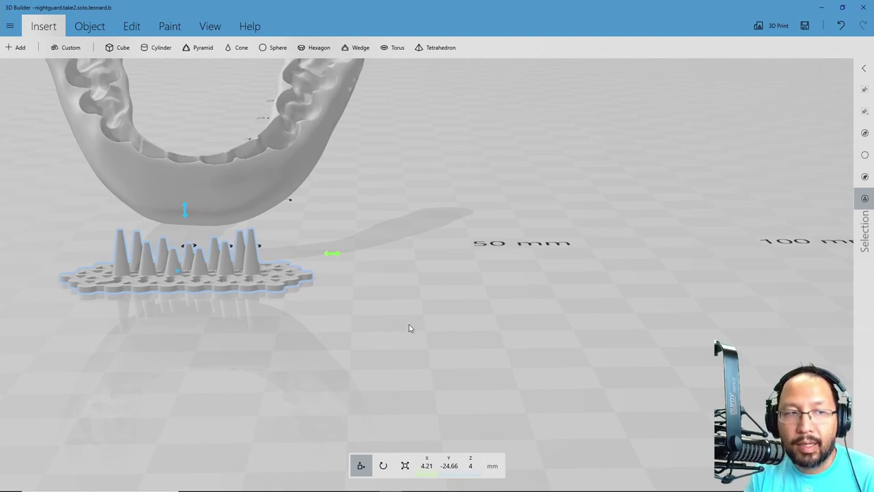
Step: Move the support base along Y to about -14.15 mm, placing its pins under the night guard's front edge
drag(410, 327, 370, 357)
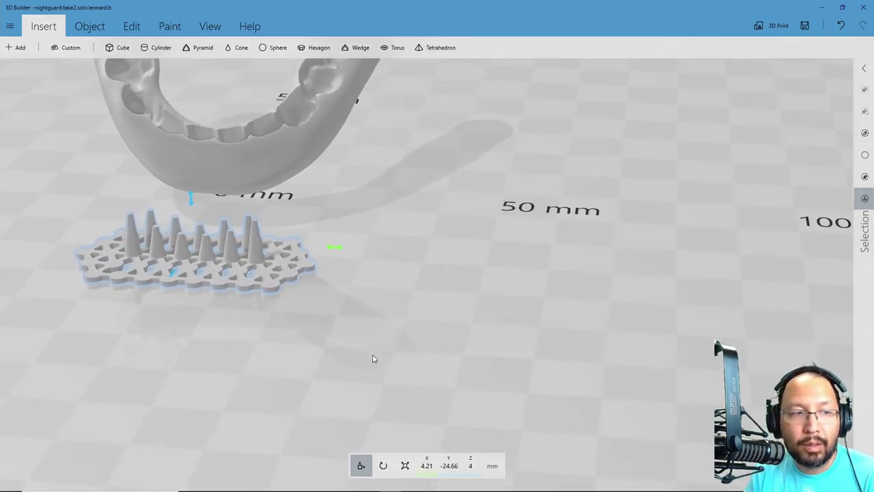
right_drag(334, 244, 574, 296)
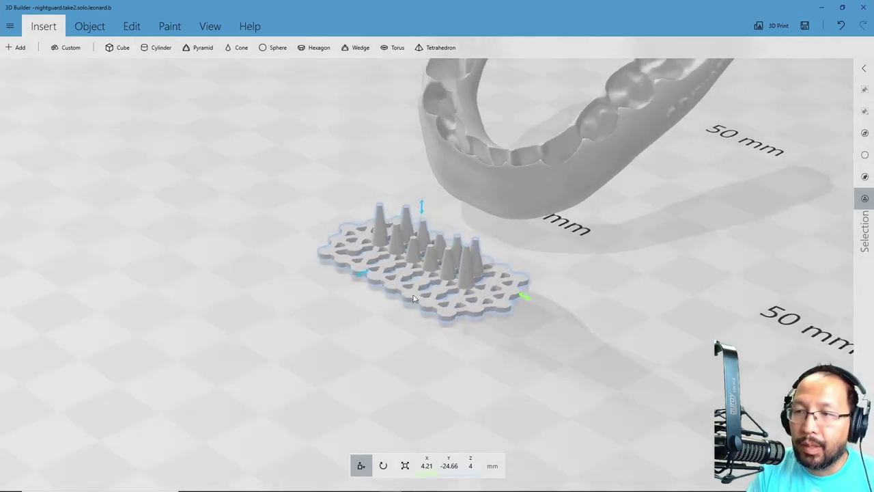
right_drag(413, 298, 249, 251)
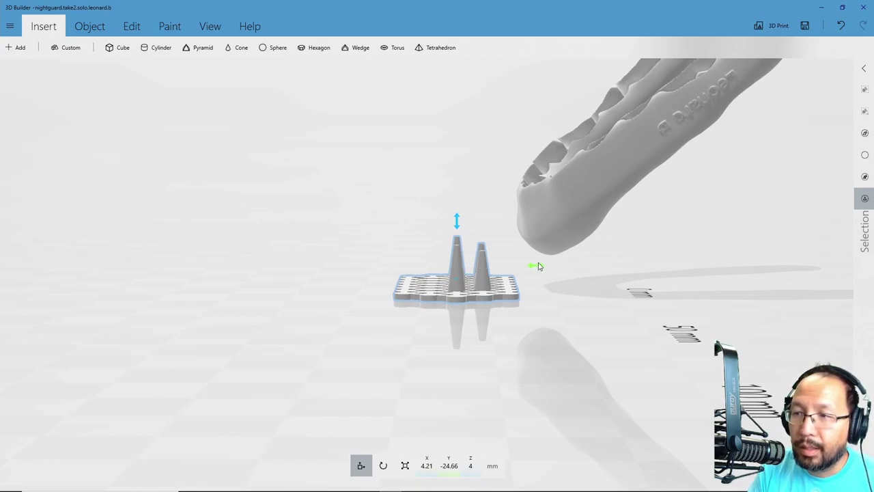
drag(540, 266, 603, 271)
right_drag(602, 272, 569, 318)
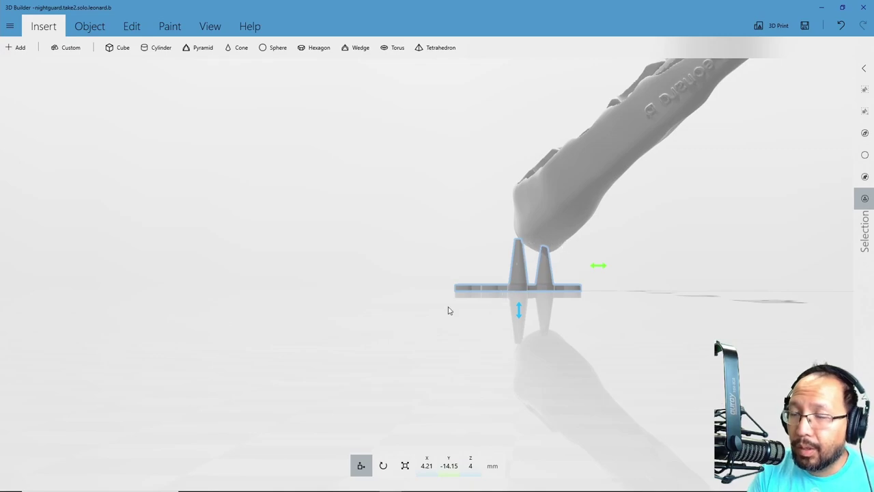
right_drag(399, 319, 399, 343)
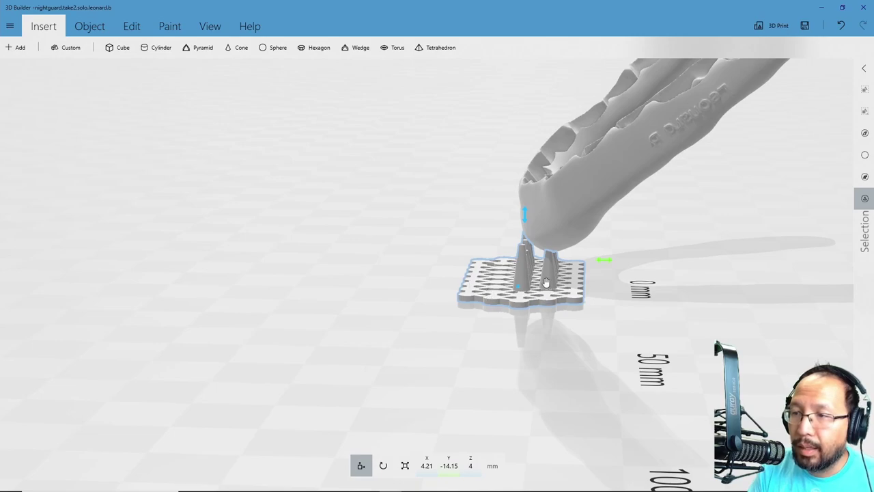
Step: Rotate the support base to a yaw of -180 degrees
click(496, 291)
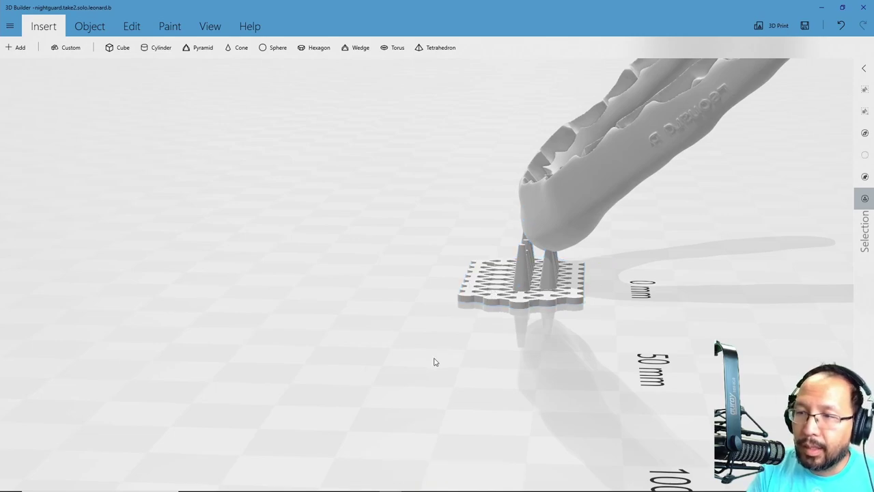
right_drag(434, 362, 518, 273)
click(435, 241)
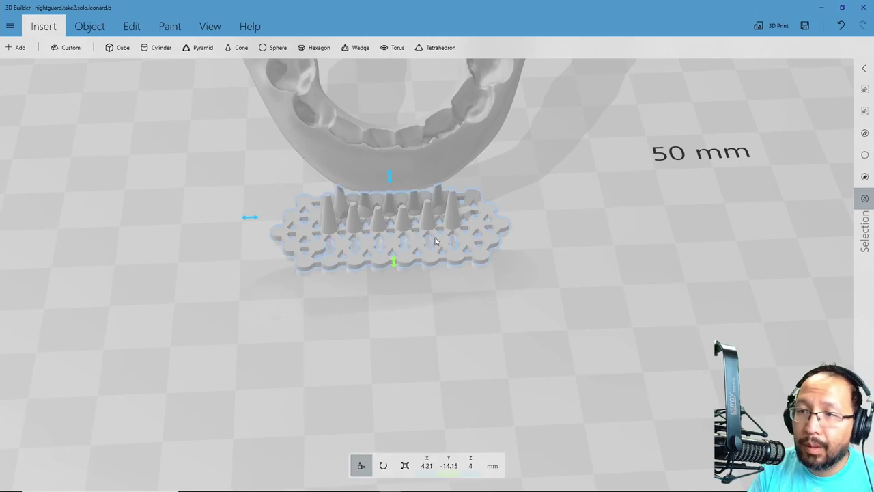
click(383, 465)
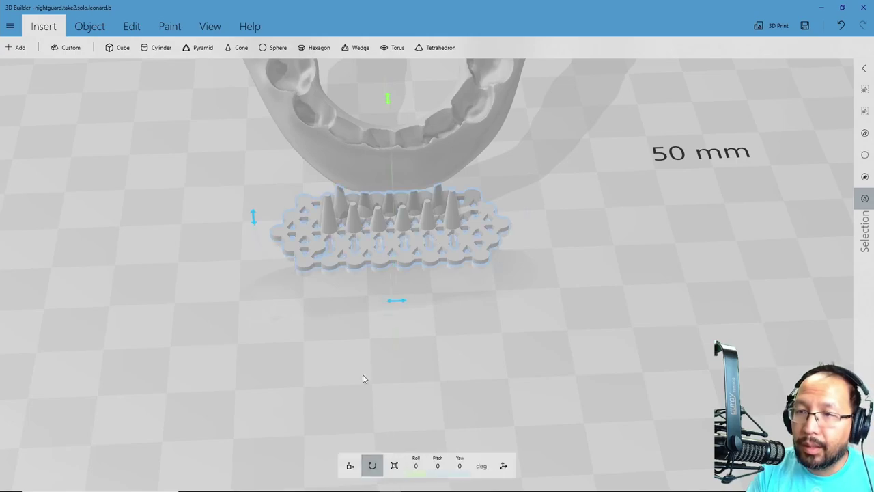
right_drag(288, 328, 299, 395)
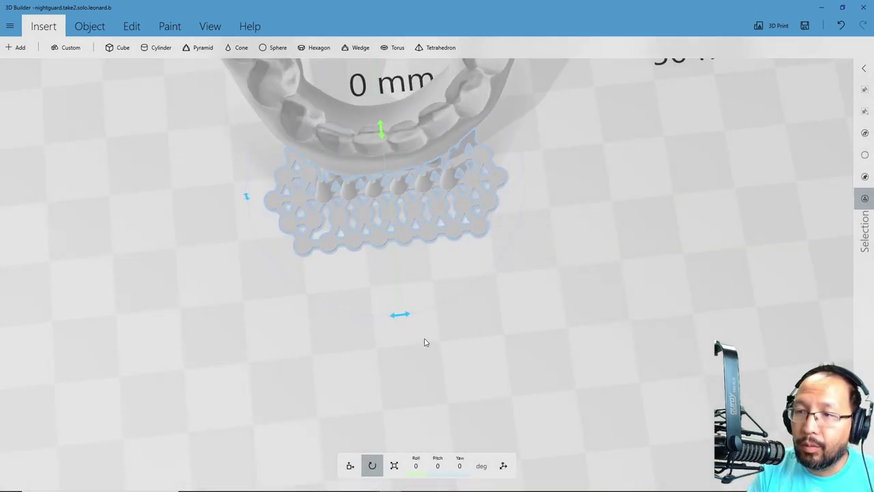
drag(402, 317, 392, 142)
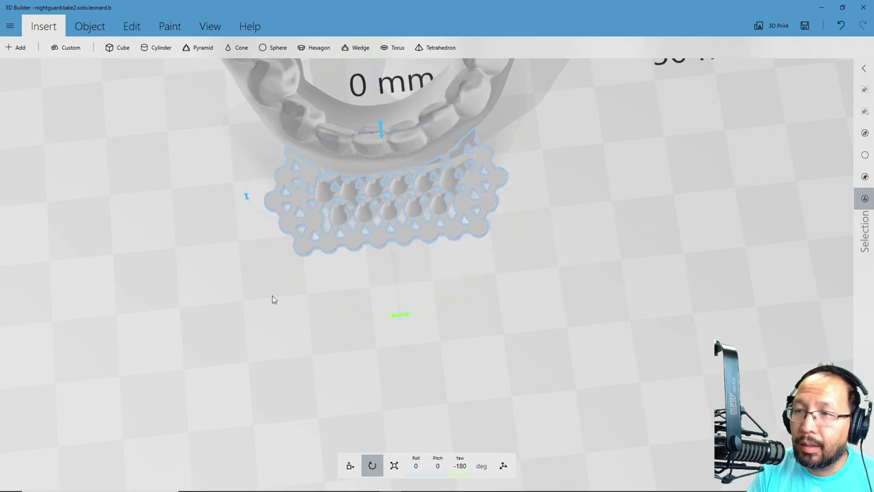
Step: Move the support base along Y to about -10.77 mm so its rear pins sit beneath the night guard's front edge
right_drag(247, 301, 516, 155)
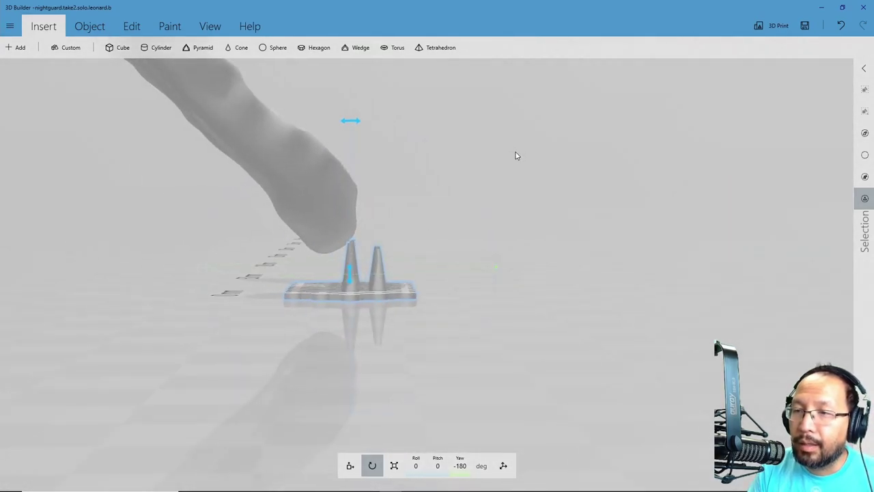
click(350, 465)
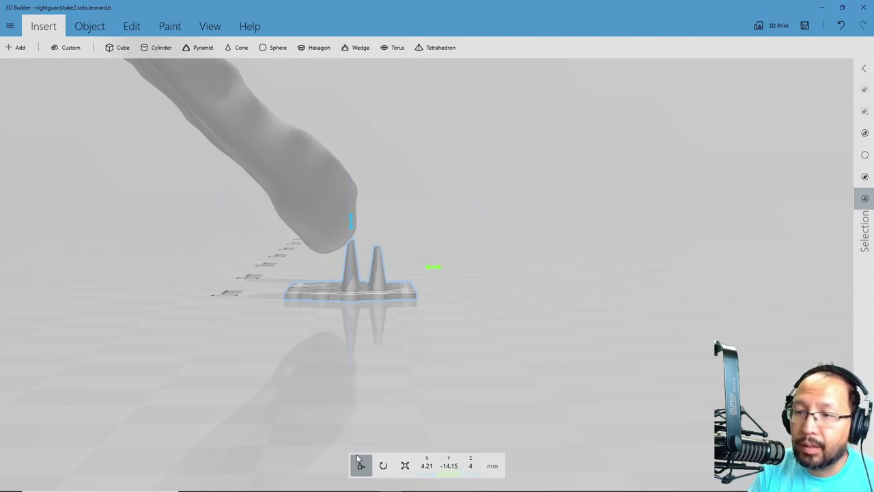
right_drag(400, 394, 398, 415)
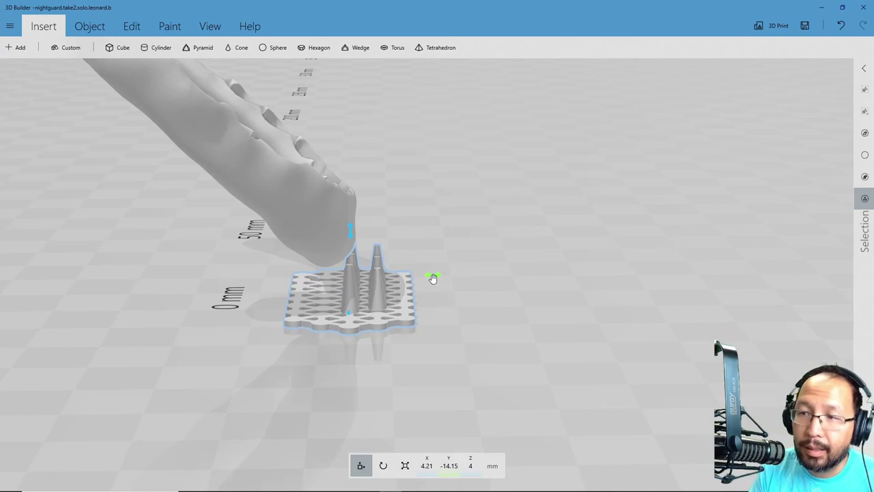
drag(432, 278, 410, 277)
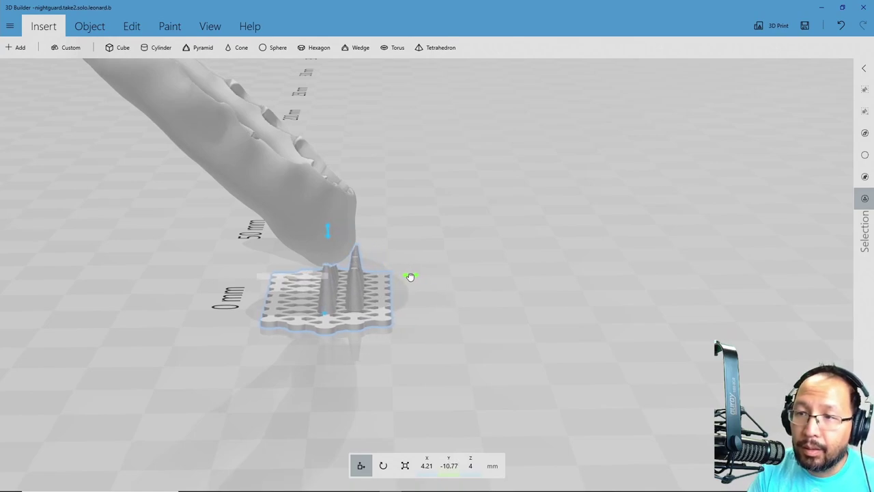
Step: Lower the night guard along Z to about 23.55 mm so its front underside meets the support pins
right_drag(400, 347, 343, 350)
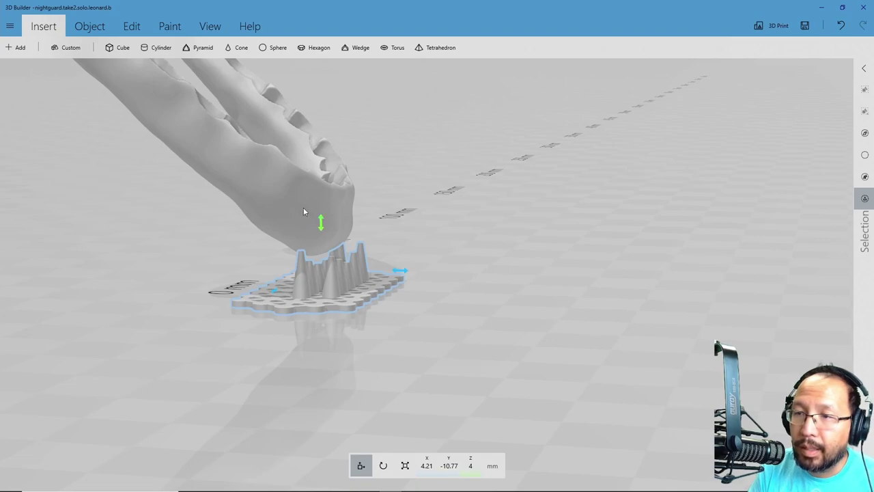
click(287, 195)
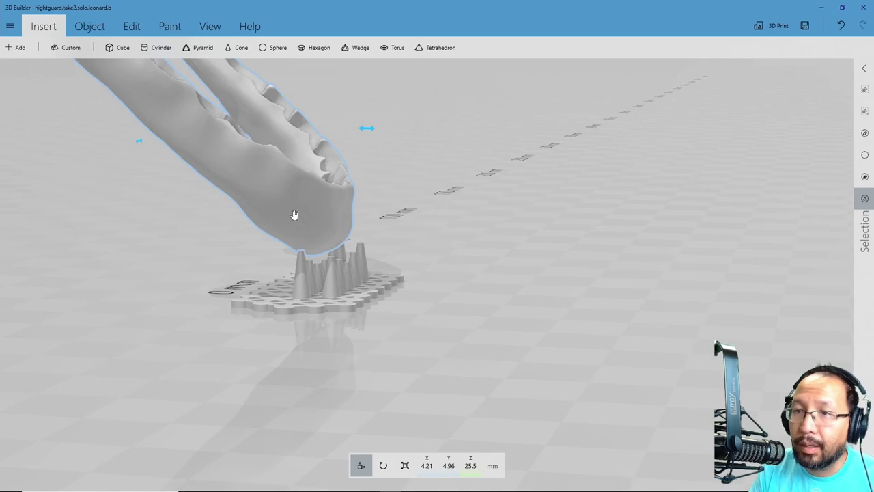
right_drag(294, 215, 235, 284)
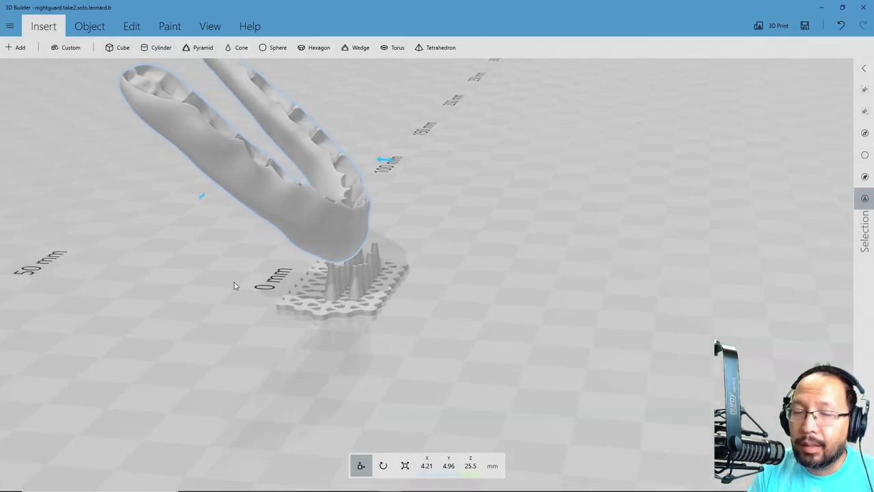
middle_drag(234, 285, 416, 353)
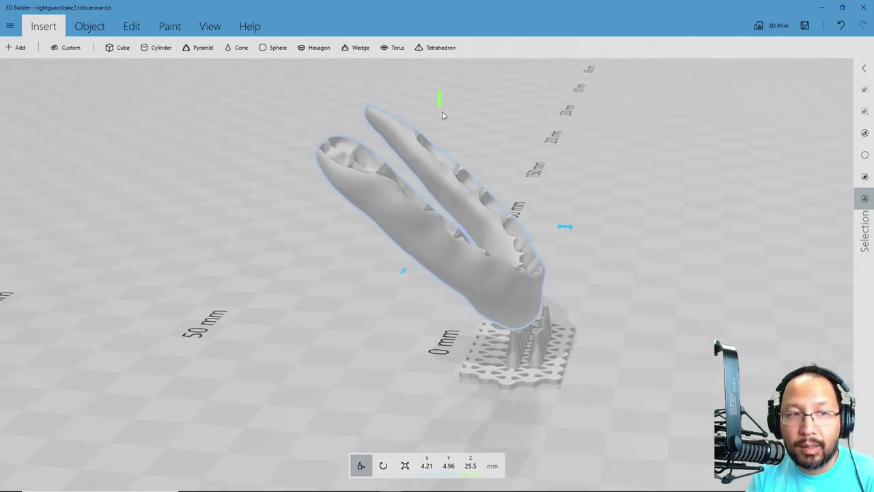
drag(441, 103, 440, 110)
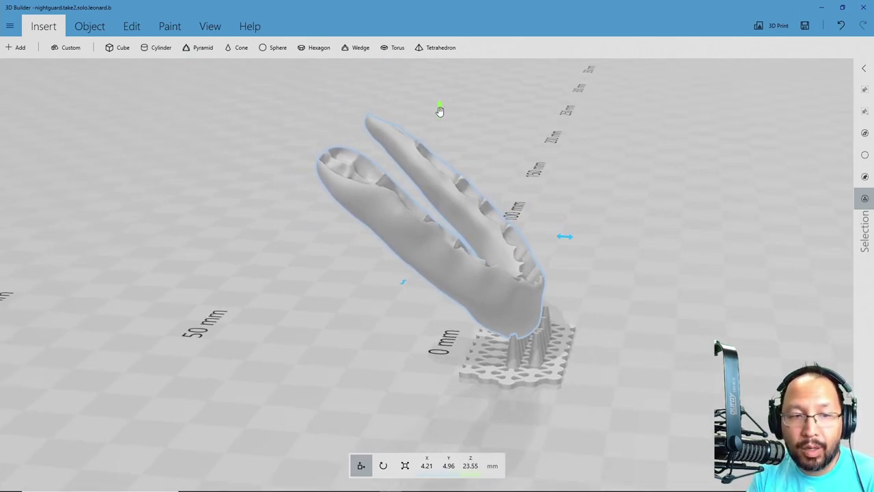
right_drag(435, 398, 426, 291)
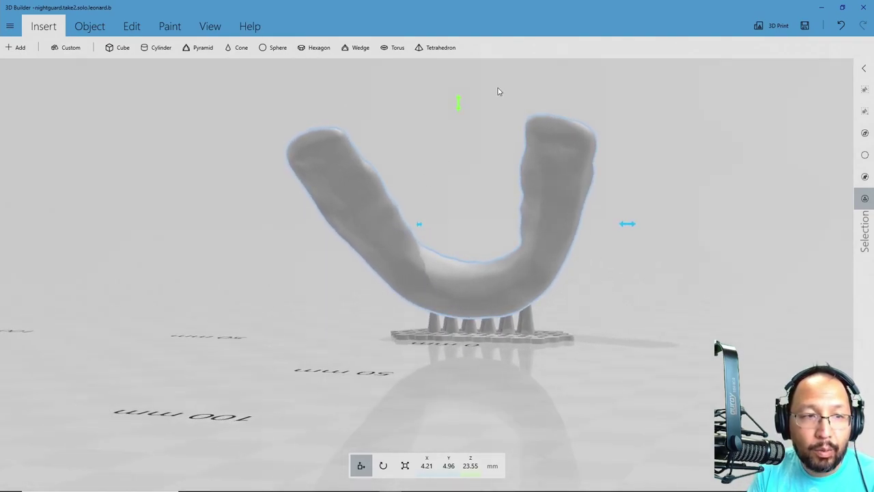
Step: Raise the night guard along Z to 24.7 mm and check its contact with the pins
drag(458, 106, 458, 93)
scroll(520, 335, up, 5)
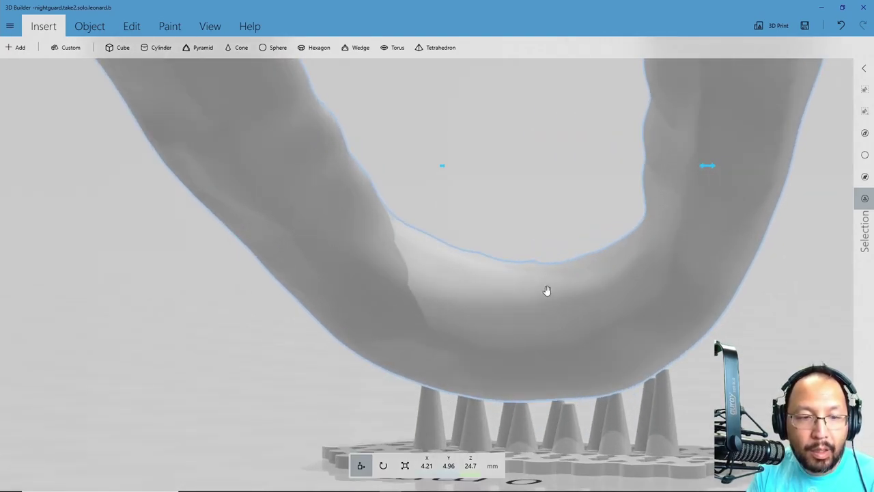
scroll(507, 248, down, 4)
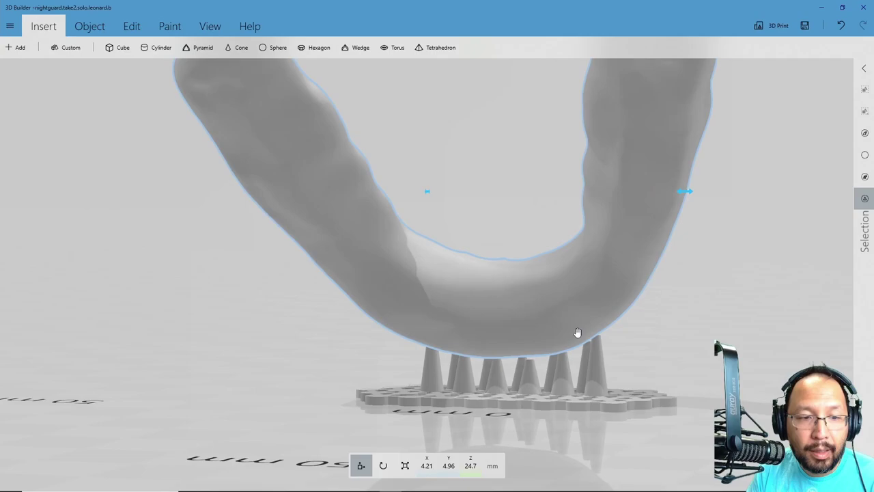
scroll(655, 364, up, 3)
right_drag(655, 366, 263, 394)
right_drag(183, 404, 641, 361)
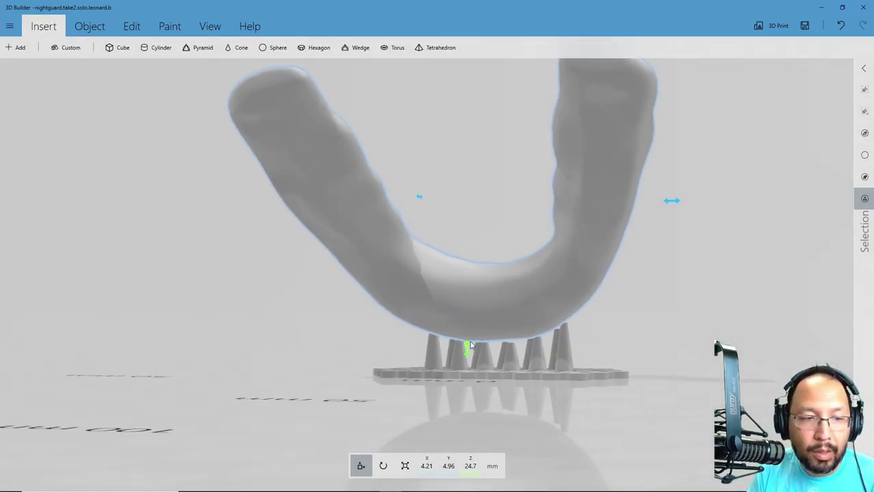
Step: Bring the night guard back down to 23.55 mm along Z so the support pins sink into its underside
drag(467, 348, 468, 356)
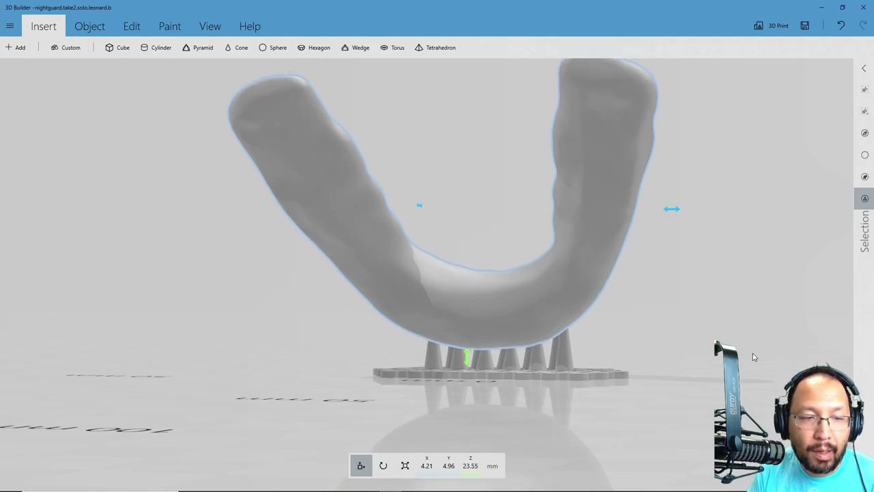
right_drag(753, 357, 263, 453)
right_drag(345, 438, 509, 428)
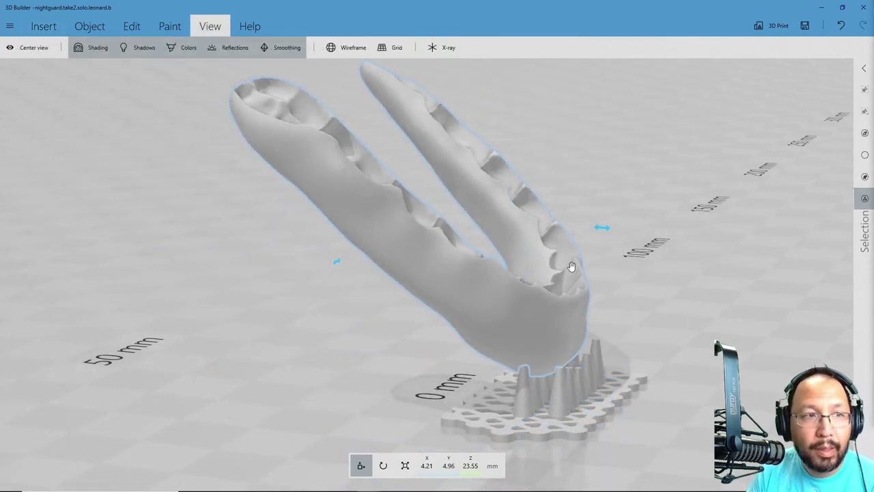
Step: Turn on X-ray view, select the support base and examine how far its pins reach into the night guard
click(442, 47)
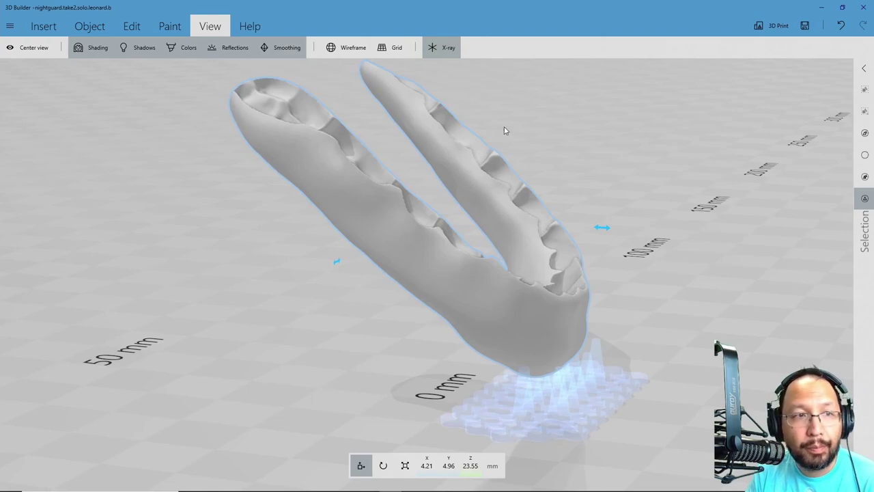
click(580, 394)
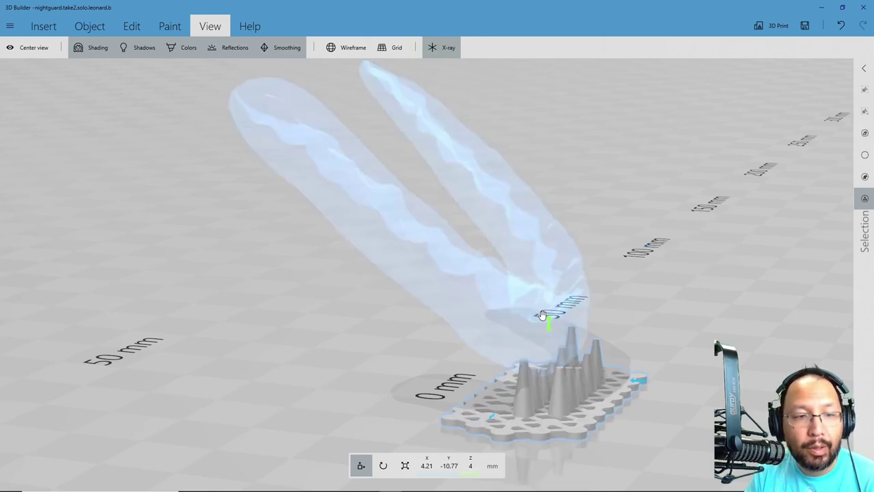
drag(673, 257, 408, 250)
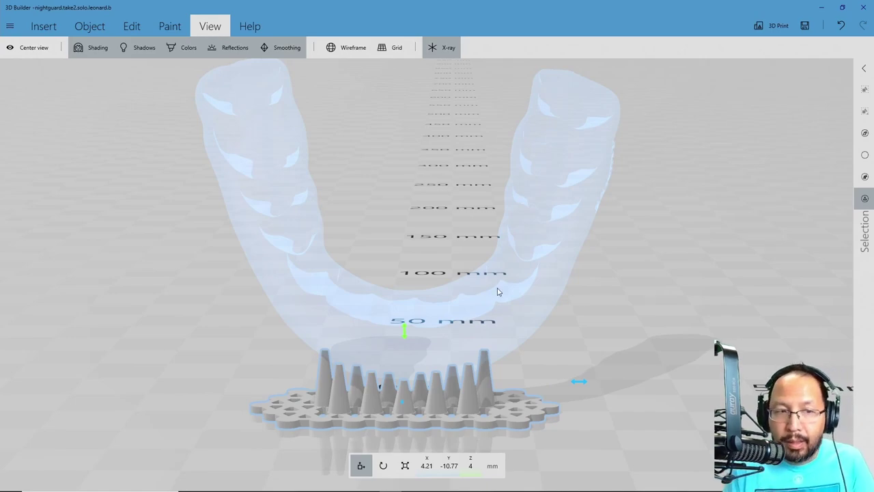
drag(303, 259, 476, 274)
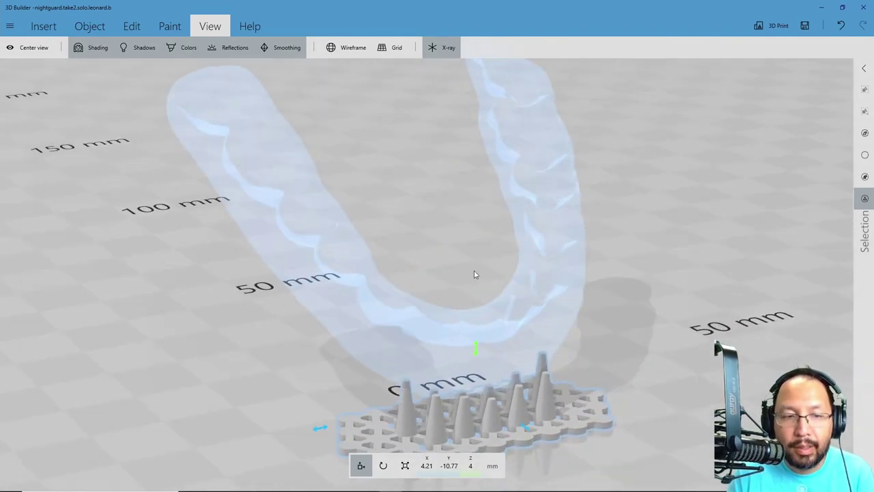
drag(485, 335, 666, 195)
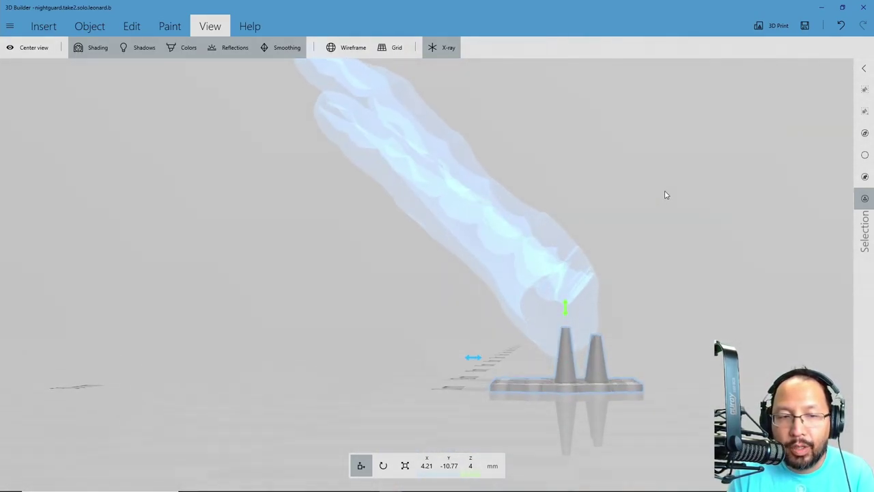
Step: Select the night guard and compare its contact with the pins with X-ray view off and on
click(534, 390)
click(539, 282)
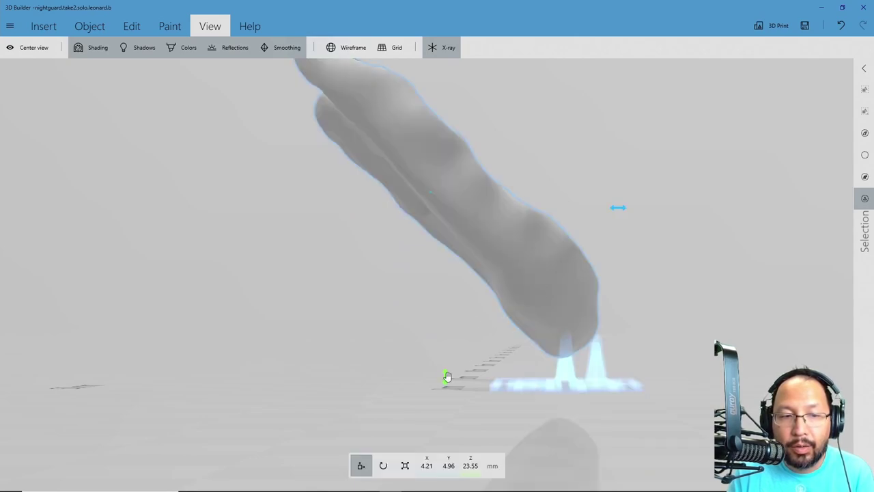
drag(445, 377, 445, 376)
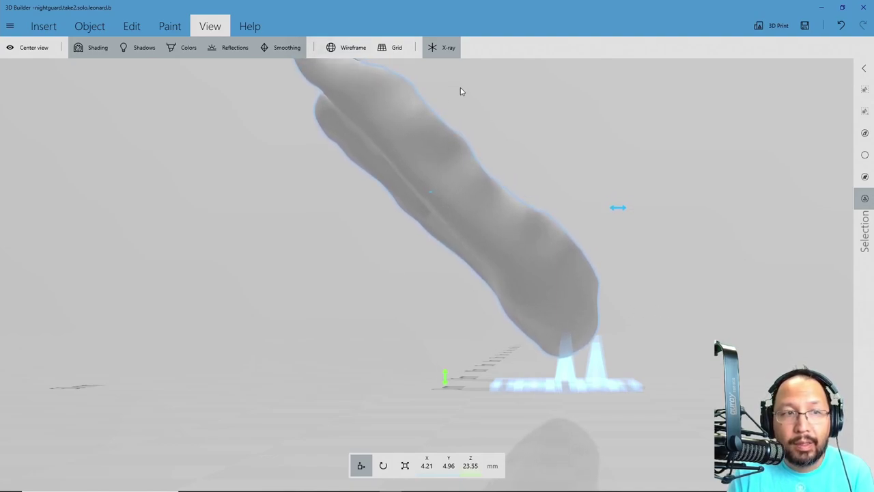
click(441, 47)
click(469, 172)
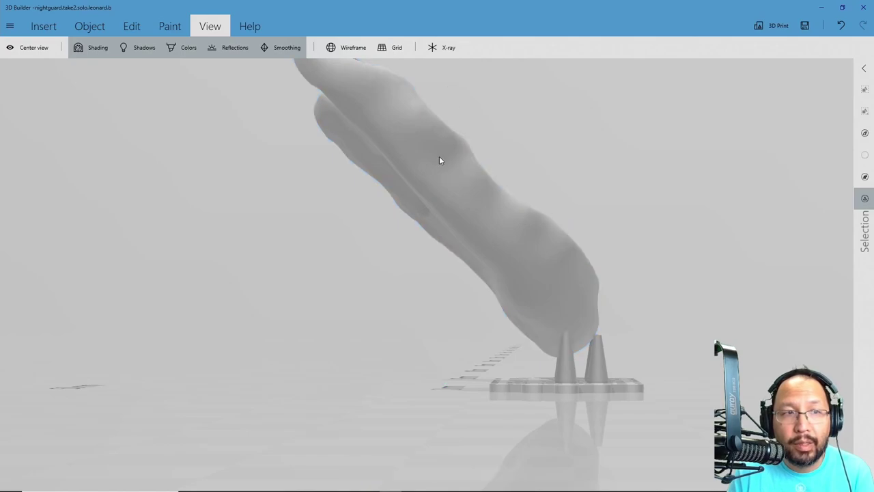
click(439, 161)
click(441, 47)
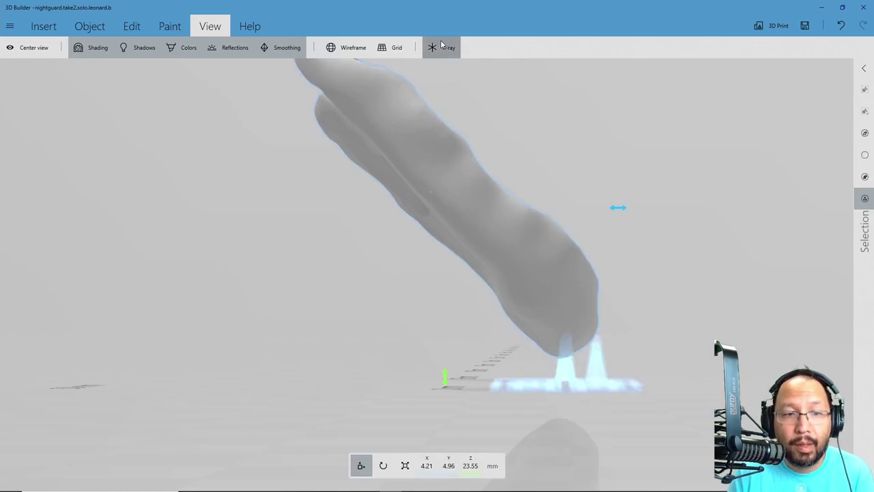
Step: Clear the selection and examine the night guard and support pins together in X-ray view from several angles
click(548, 272)
click(581, 384)
click(575, 347)
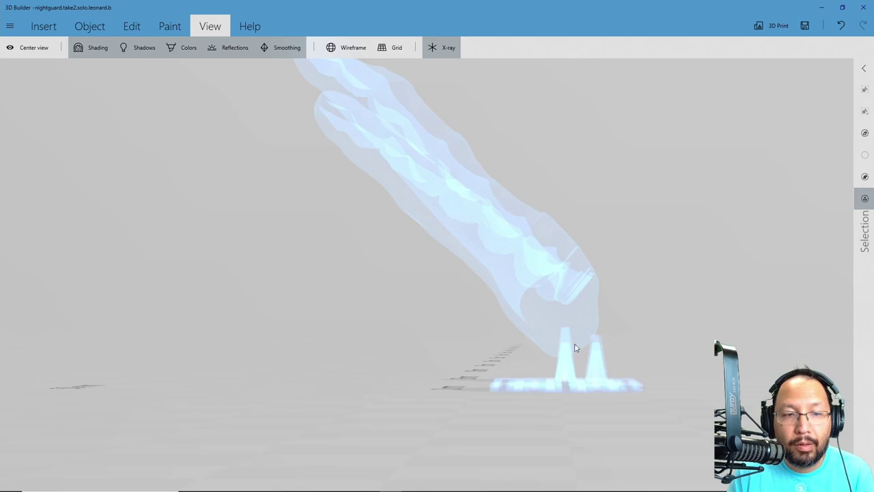
drag(644, 204, 499, 342)
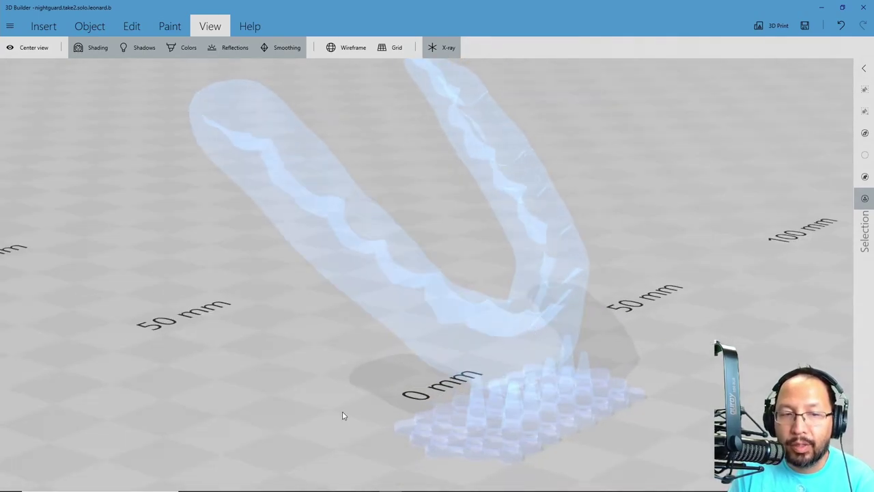
drag(343, 415, 474, 383)
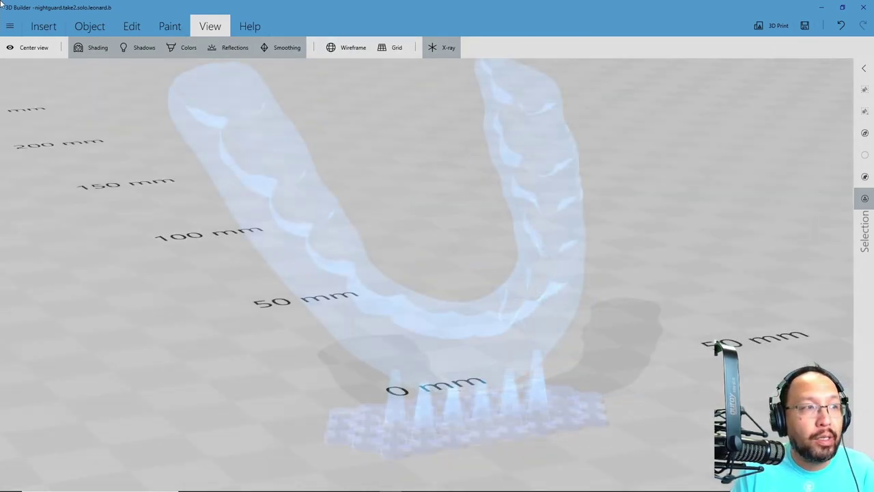
Step: Save the scene as a new file in STL format, naming it nightguard.b plus the case name and vubase5
click(11, 26)
click(27, 106)
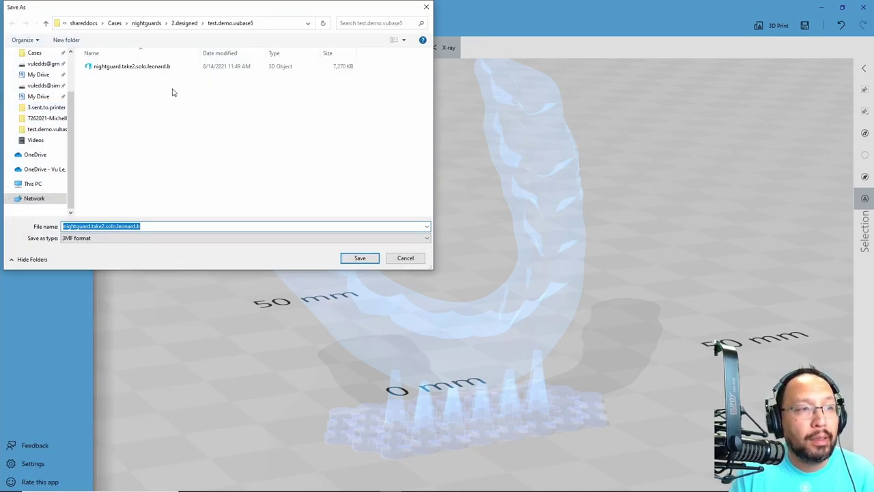
text(nig)
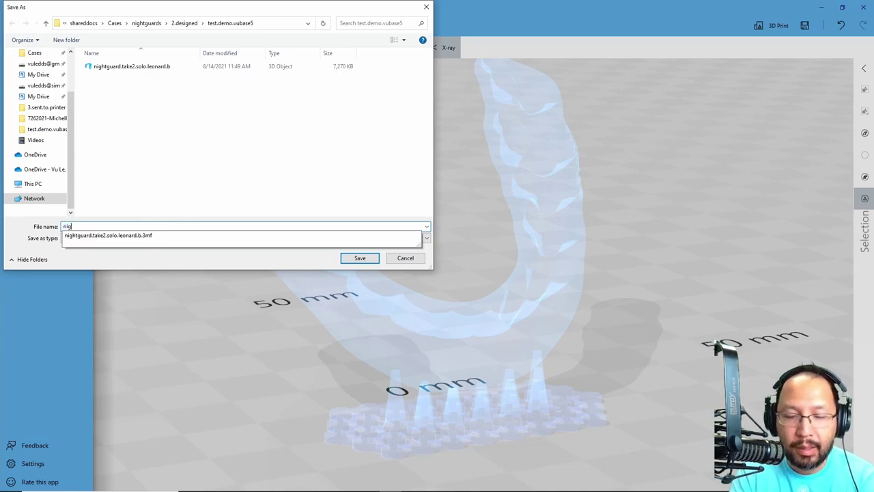
text(htguard.b.leonard.vubase5.stl)
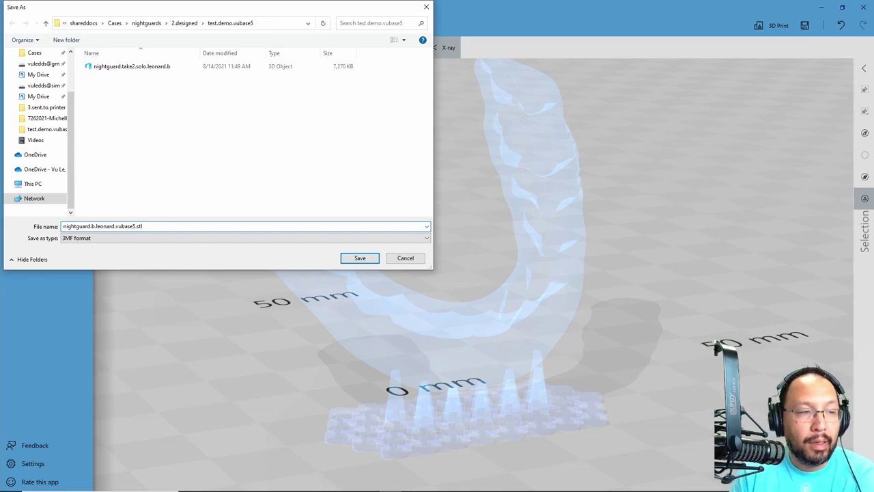
click(108, 237)
click(90, 259)
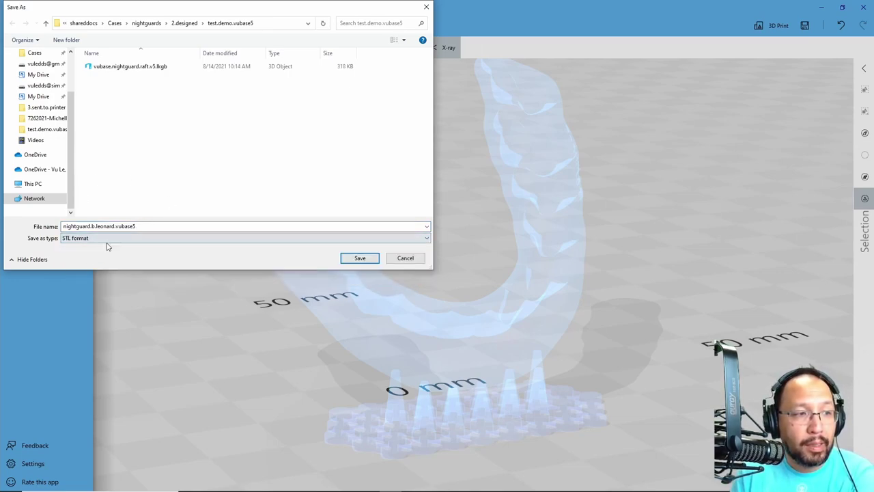
click(360, 258)
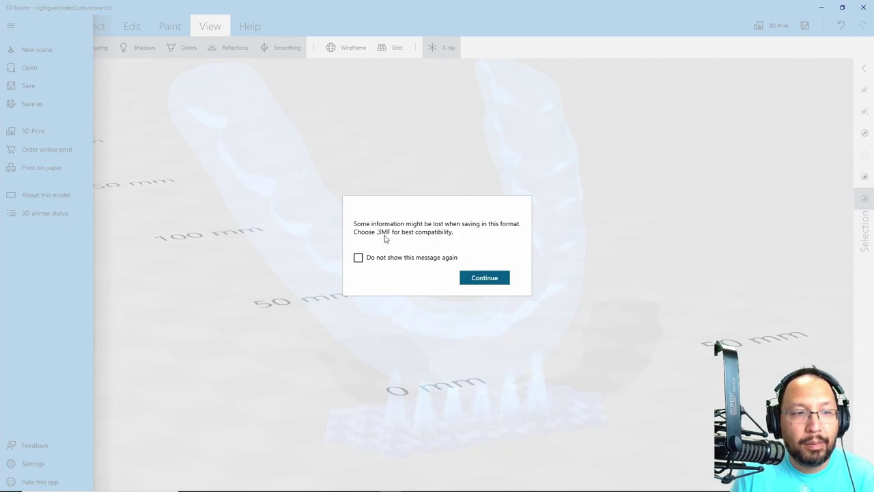
click(483, 277)
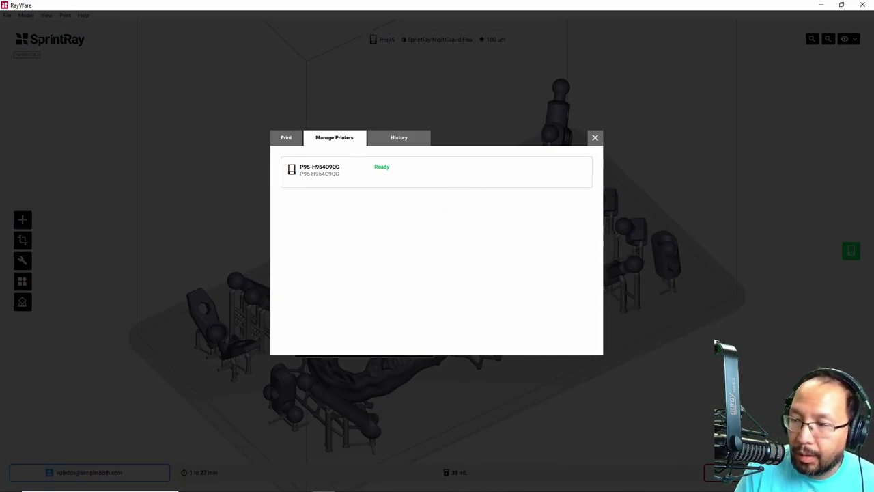
Step: Close the print dialog and import the vubase5 night guard STL into the empty middle of the build platform
key(Escape)
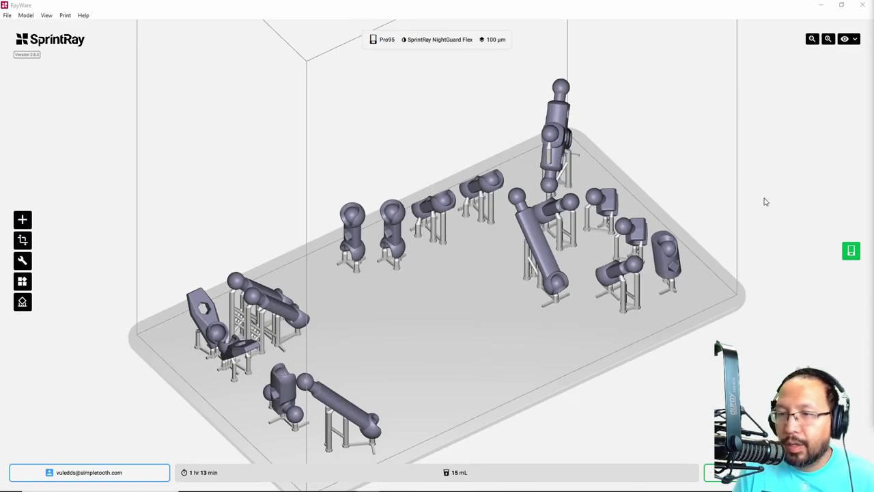
right_drag(489, 331, 453, 337)
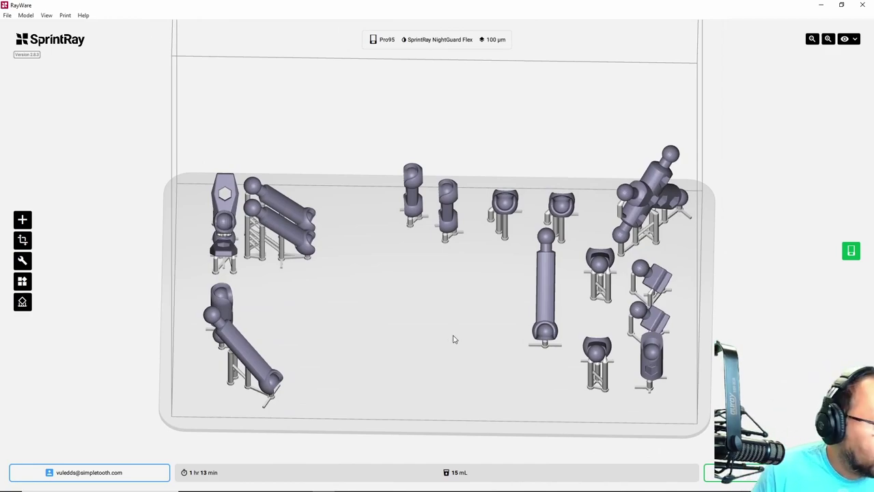
mouse_move(425, 316)
right_down()
mouse_move(431, 336)
mouse_move(494, 298)
mouse_move(428, 312)
mouse_move(424, 341)
mouse_move(440, 287)
mouse_move(429, 330)
right_up()
right_drag(322, 244, 318, 284)
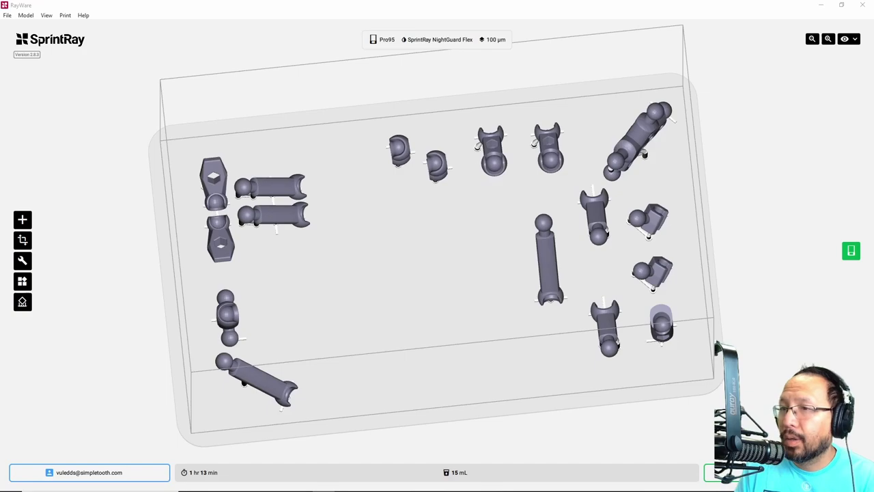
drag(873, 328, 452, 265)
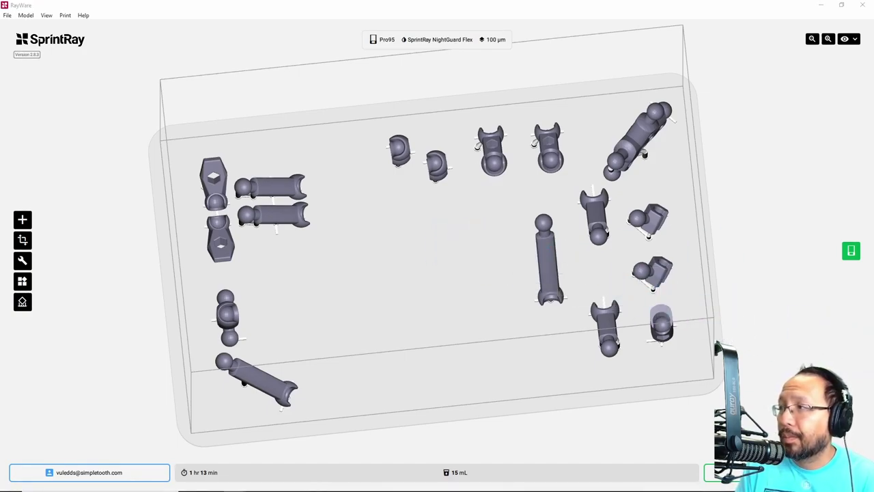
drag(873, 294, 434, 289)
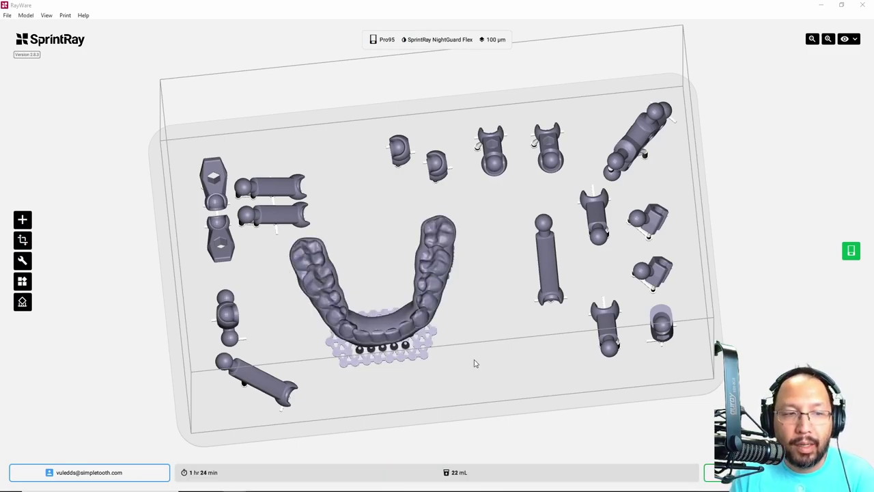
Step: Examine the imported night guard's tooth surfaces, support pins and lattice base up close and from an angled side view
drag(468, 328, 388, 345)
scroll(388, 344, down, 2)
scroll(384, 341, up, 10)
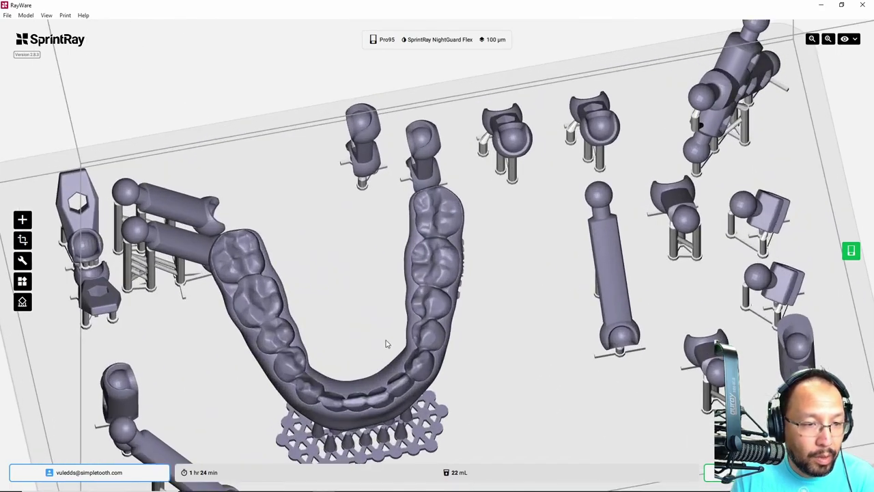
right_drag(382, 337, 404, 247)
scroll(412, 228, down, 2)
scroll(411, 228, up, 8)
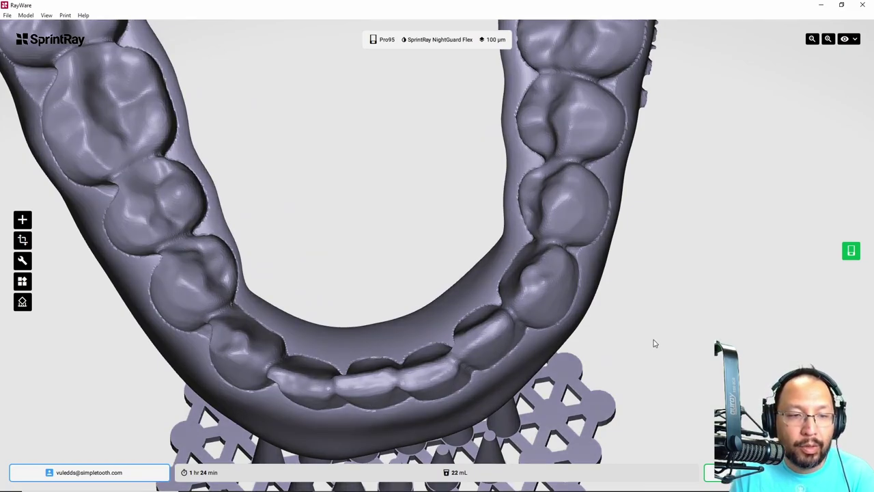
scroll(653, 344, down, 3)
scroll(653, 344, down, 2)
right_drag(616, 357, 791, 296)
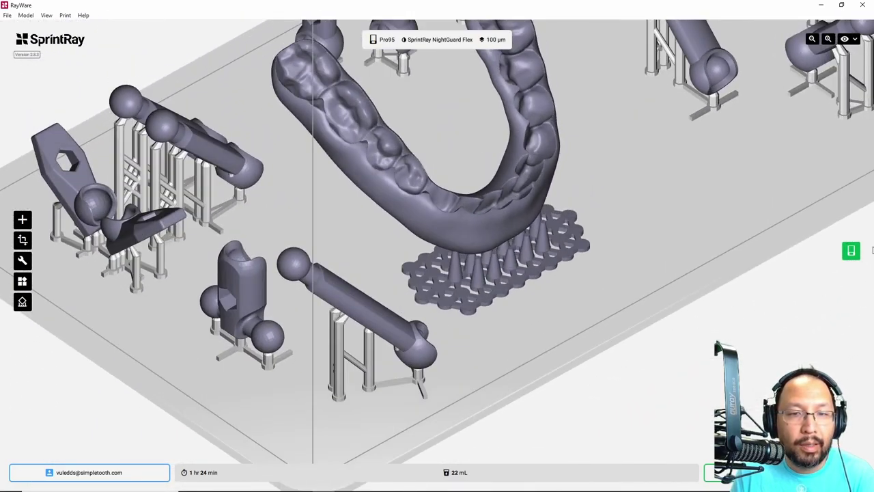
Step: Review the print job's printer, material and layer thickness without sending it to print
click(851, 251)
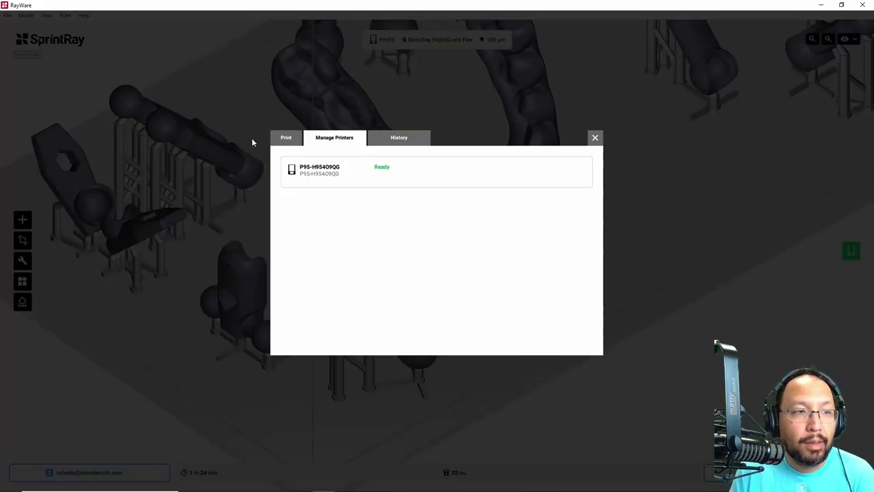
click(286, 138)
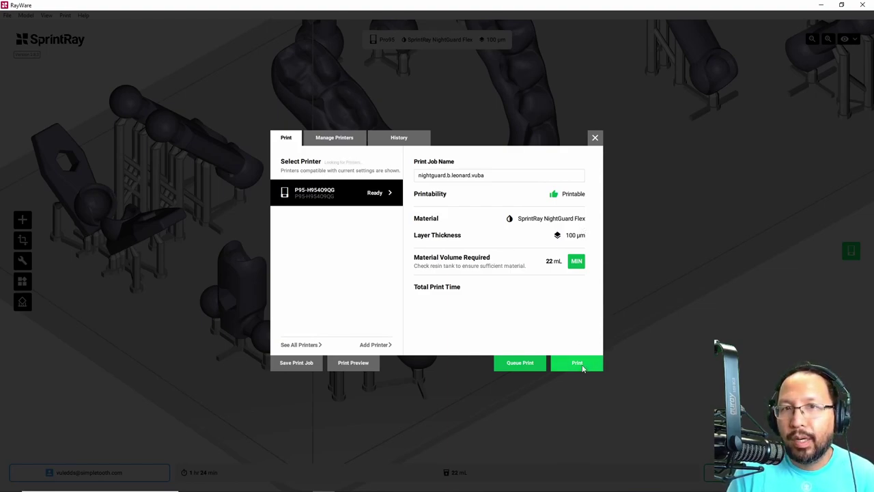
click(595, 137)
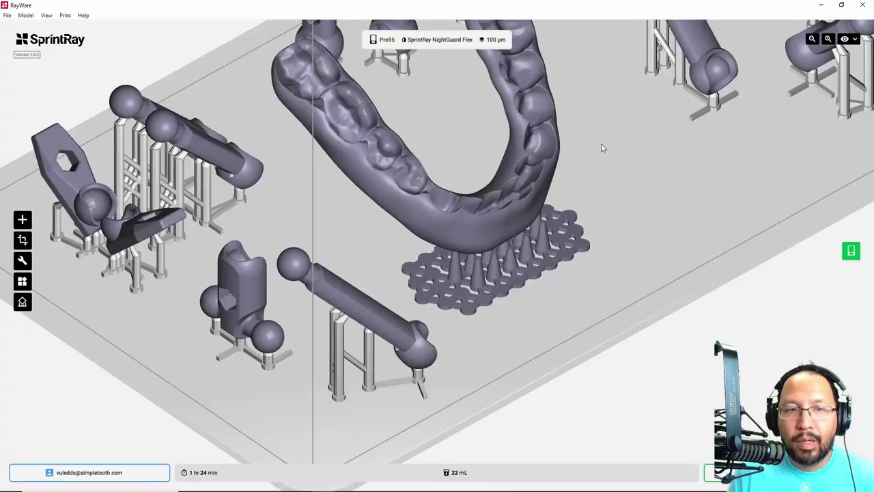
Step: Select the night guard model from its underside and start base selection with the lattice base in view
right_drag(600, 196, 585, 133)
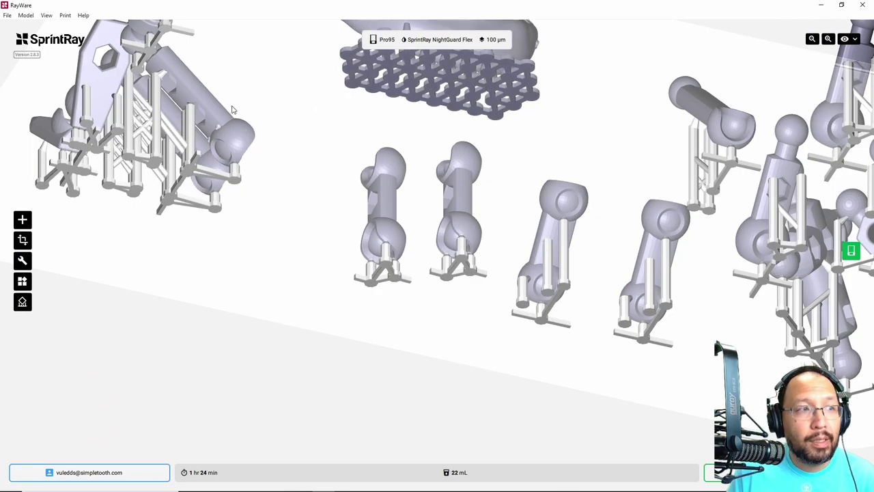
click(490, 82)
right_drag(490, 82, 570, 116)
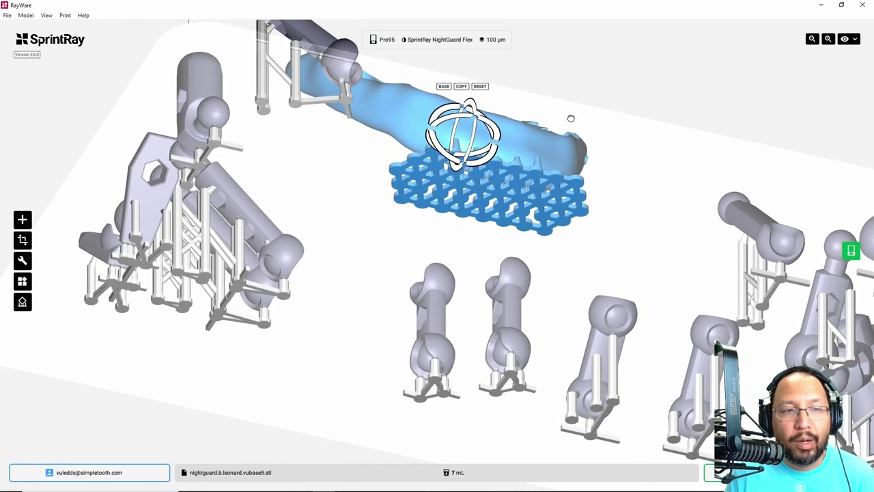
right_drag(633, 115, 605, 137)
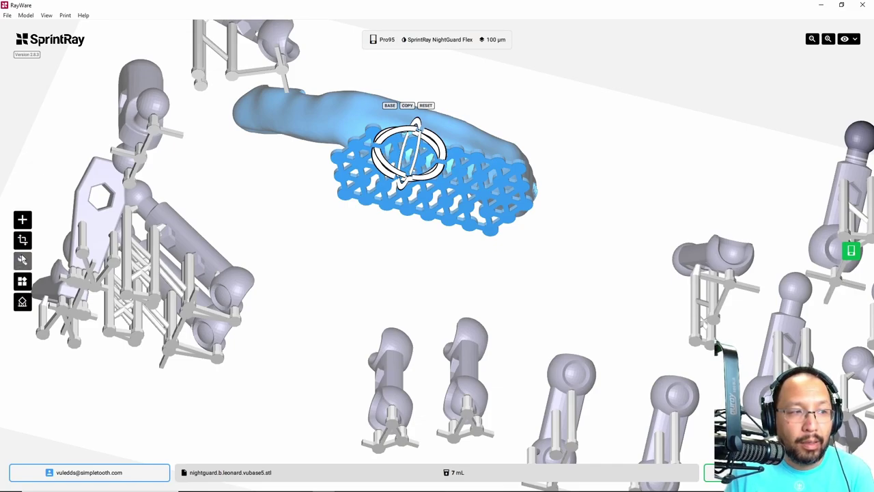
click(23, 242)
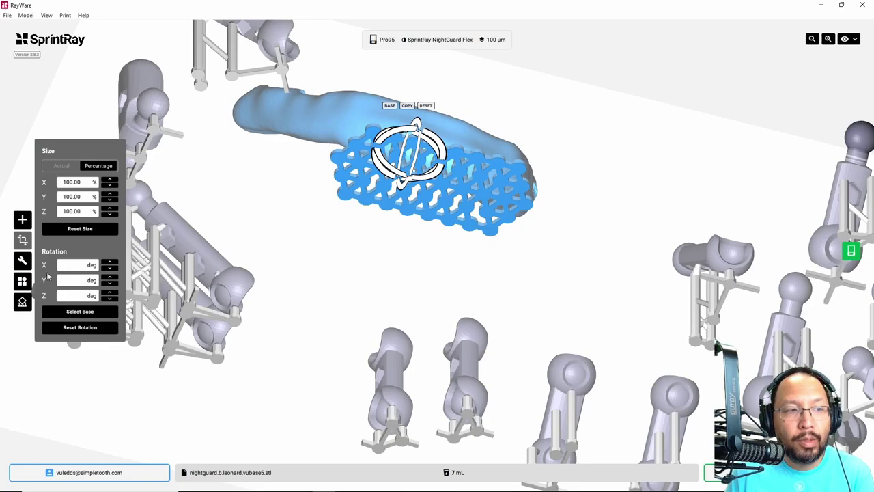
click(61, 310)
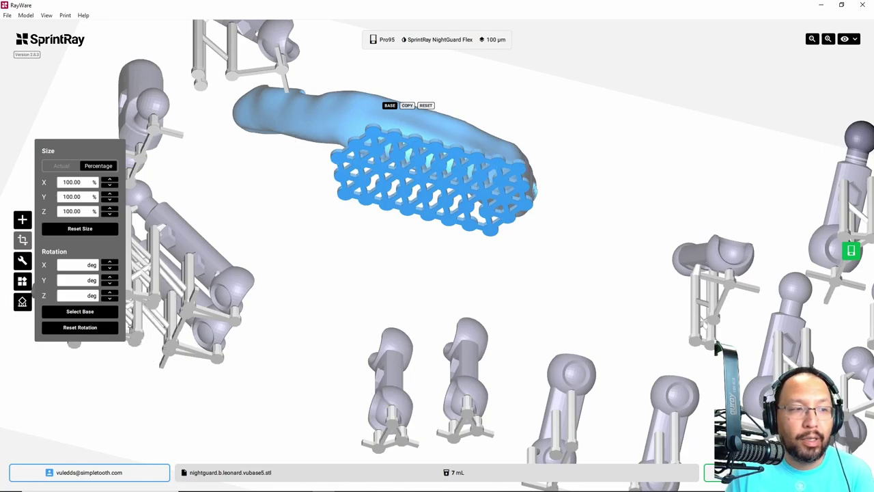
Step: Generate the print preview, inspect the first layer of the support base and close the preview
click(852, 251)
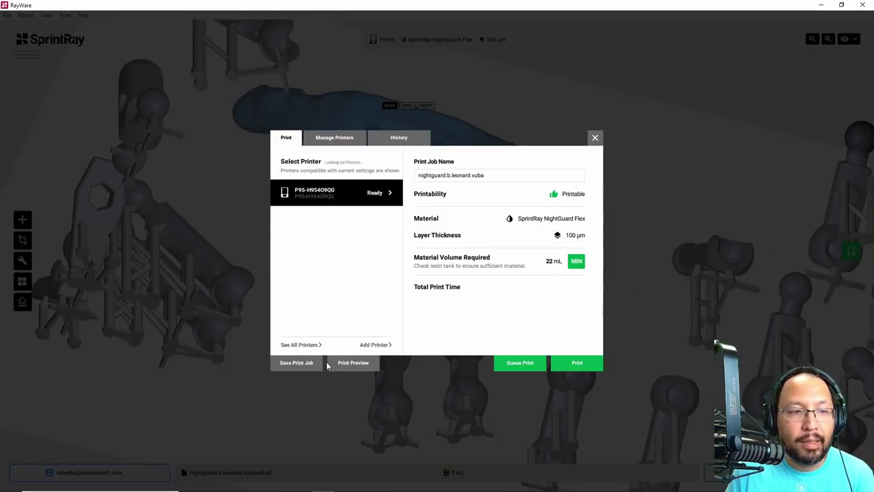
click(347, 362)
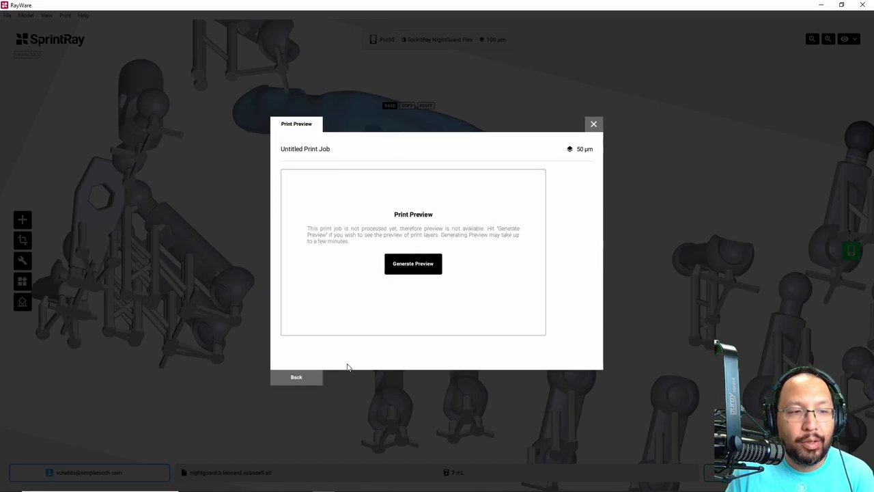
click(416, 271)
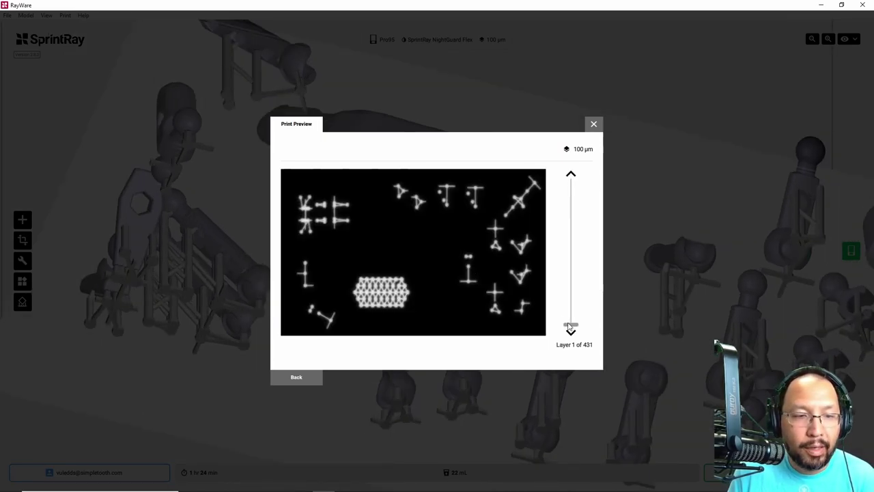
mouse_move(570, 327)
mouse_down()
mouse_move(570, 312)
mouse_move(569, 329)
mouse_up()
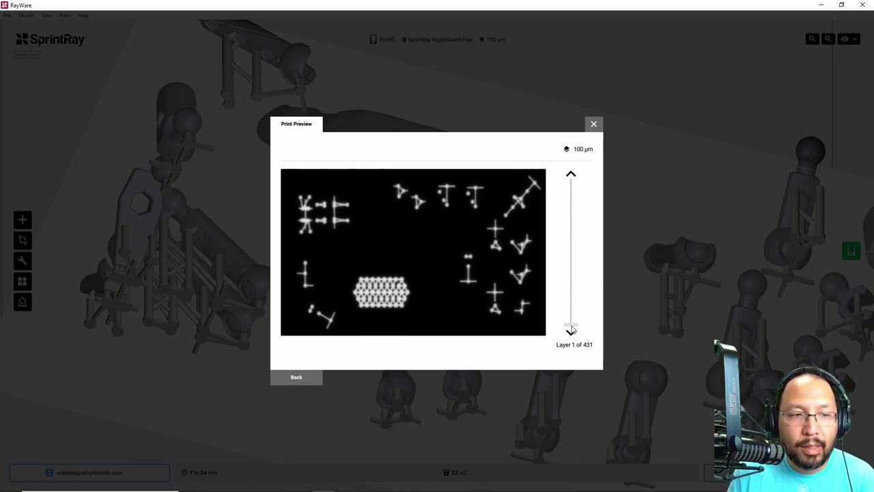
mouse_move(570, 327)
mouse_down()
mouse_move(574, 319)
mouse_move(575, 328)
mouse_up()
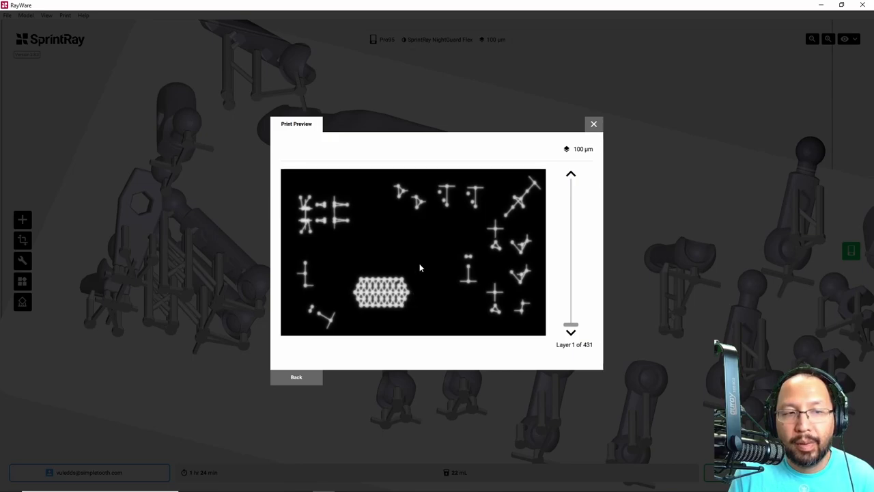
click(593, 123)
Step: Examine the night guard and its pin supports from above, with the model both selected and deselected
drag(499, 256, 410, 388)
click(410, 388)
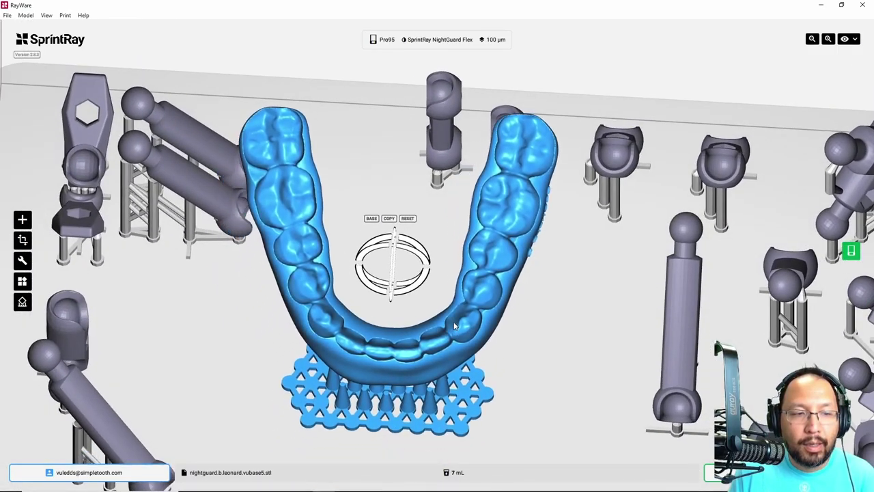
scroll(500, 315, up, 3)
scroll(500, 315, down, 2)
scroll(517, 322, down, 3)
click(548, 324)
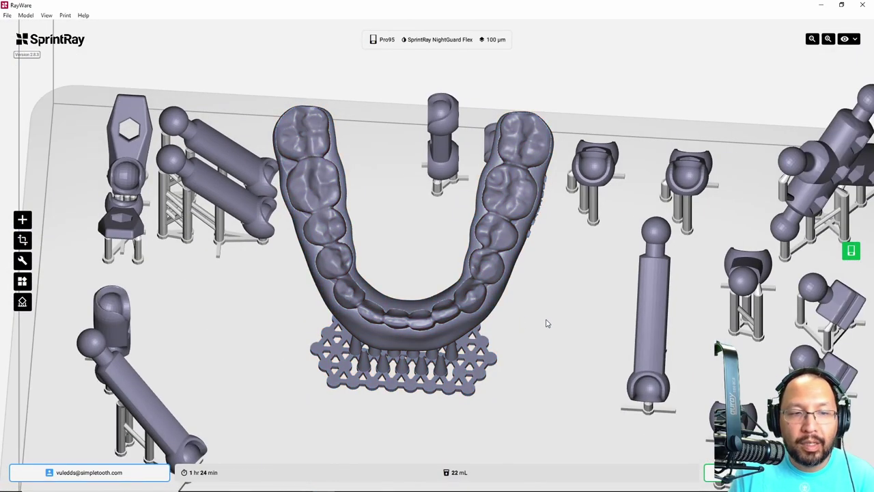
click(441, 322)
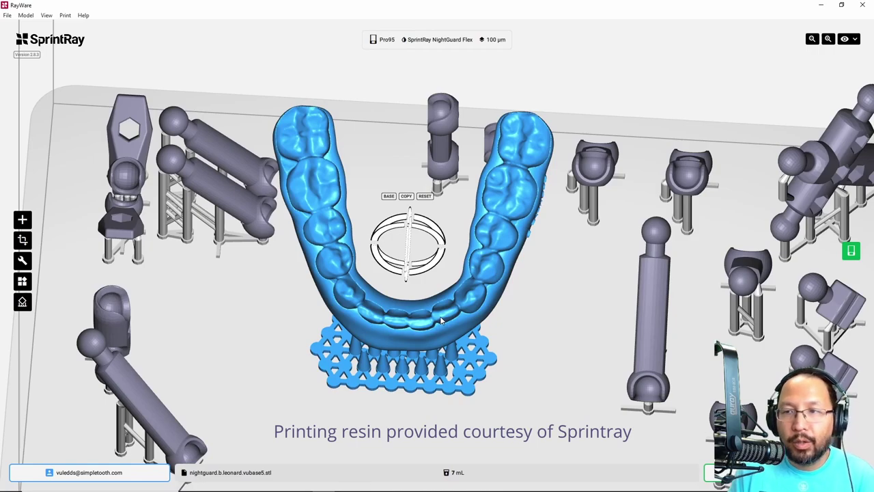